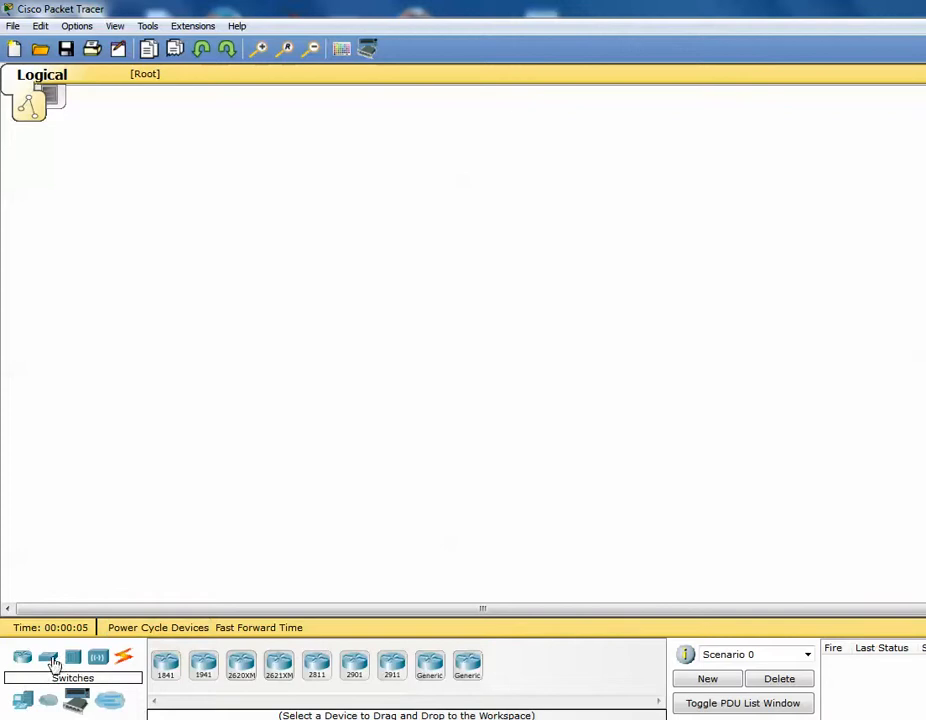
- Place a 2950-24 switch in the workspace and two generic PCs side by side below it
drag(163, 665, 236, 290)
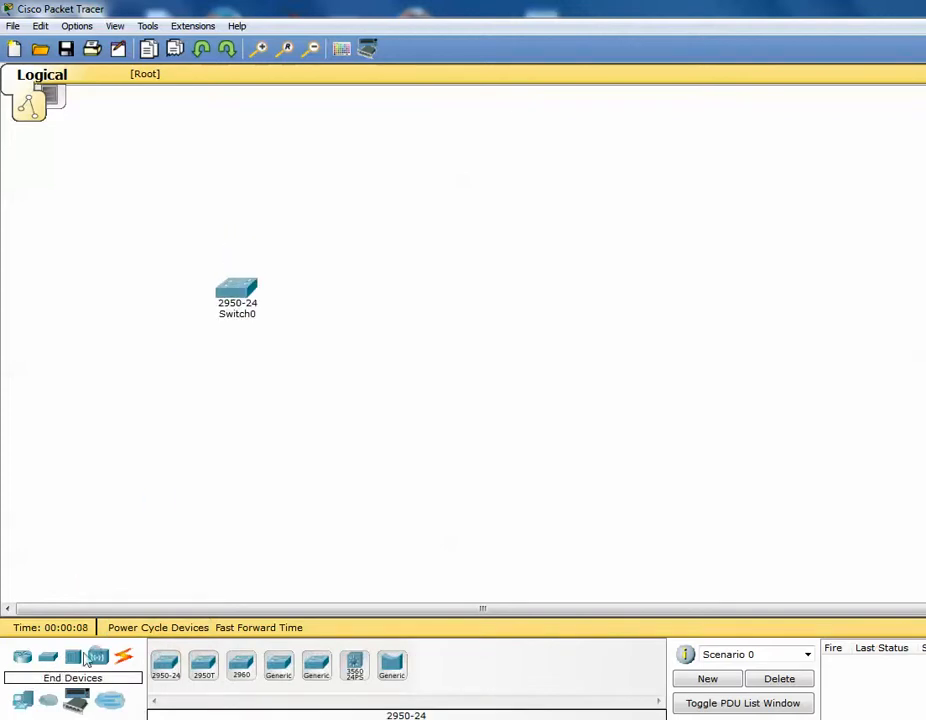
click(22, 698)
drag(164, 663, 152, 434)
mouse_move(173, 672)
mouse_down()
mouse_move(295, 489)
mouse_move(322, 431)
mouse_move(329, 434)
mouse_up()
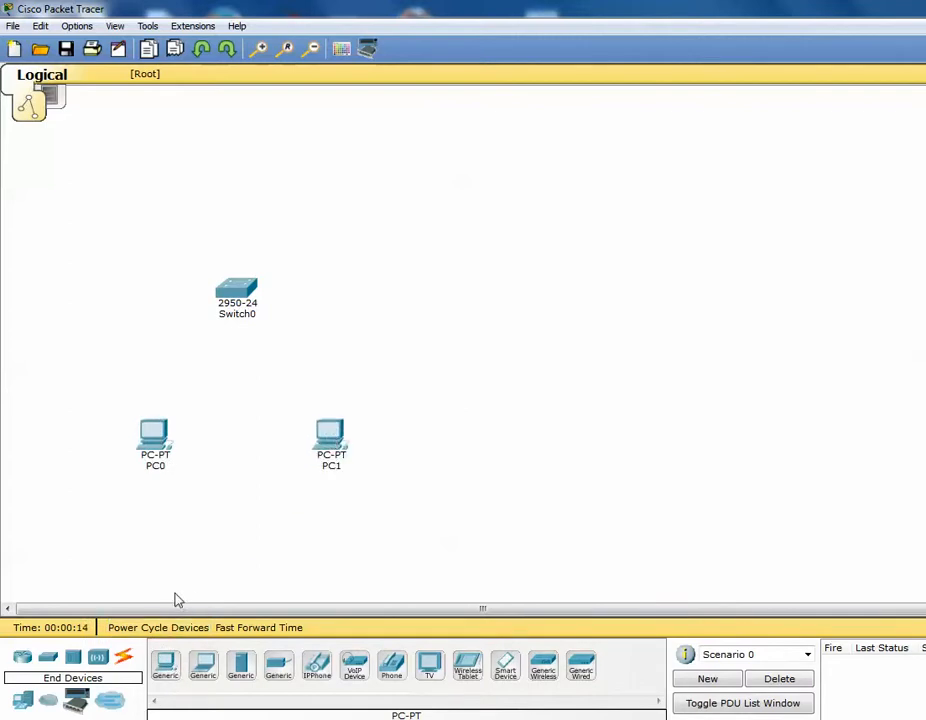
- Cable PC0 and PC1 to the switch with automatically chosen connections, and centre the switch above the PCs
click(123, 656)
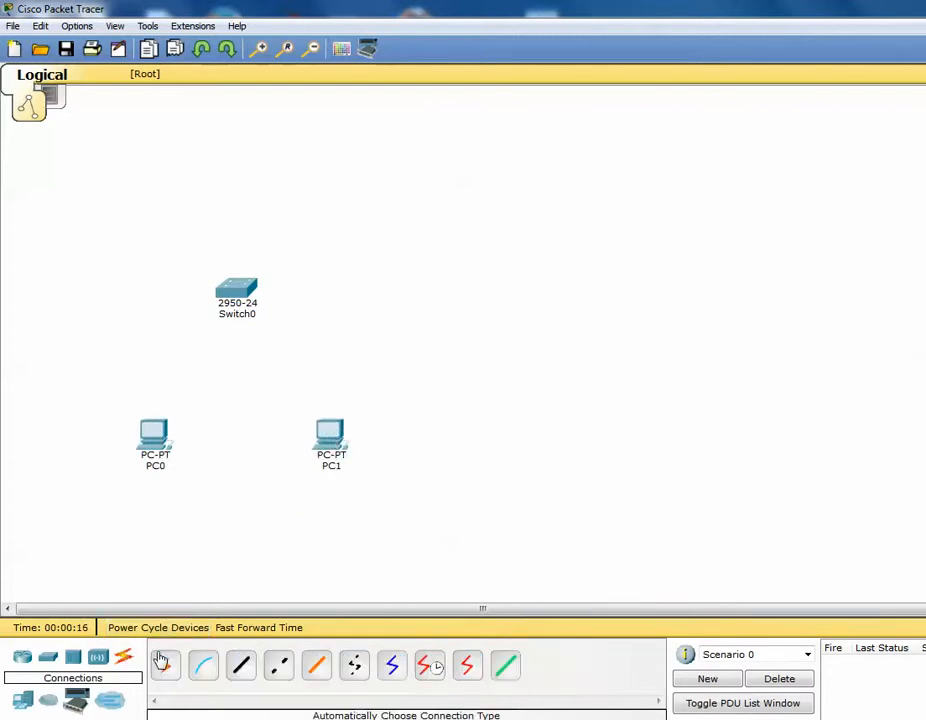
click(165, 665)
click(165, 420)
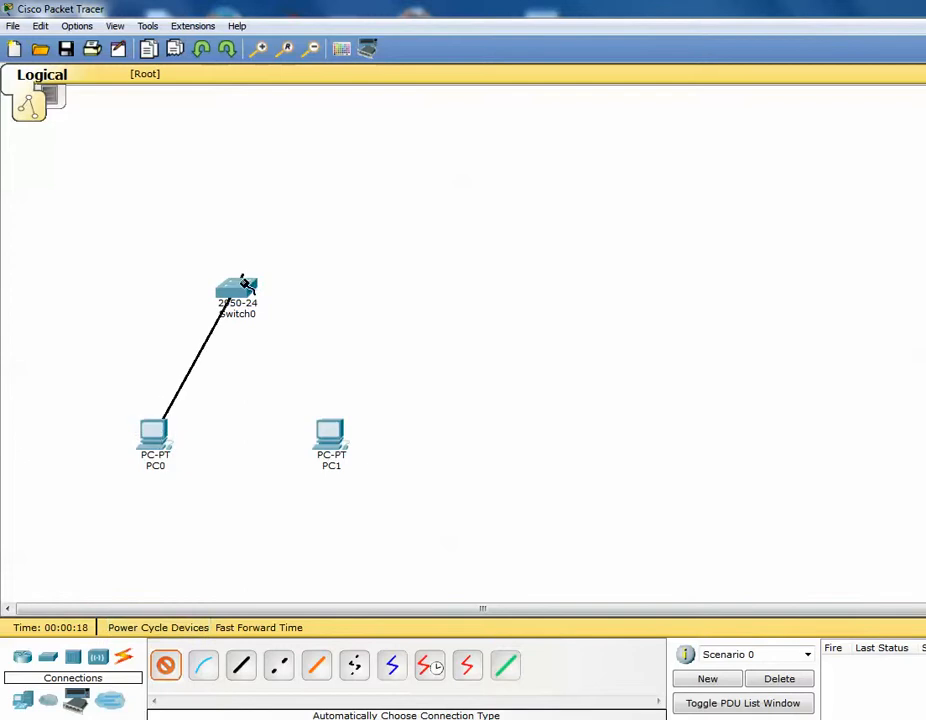
click(242, 284)
click(165, 664)
click(328, 432)
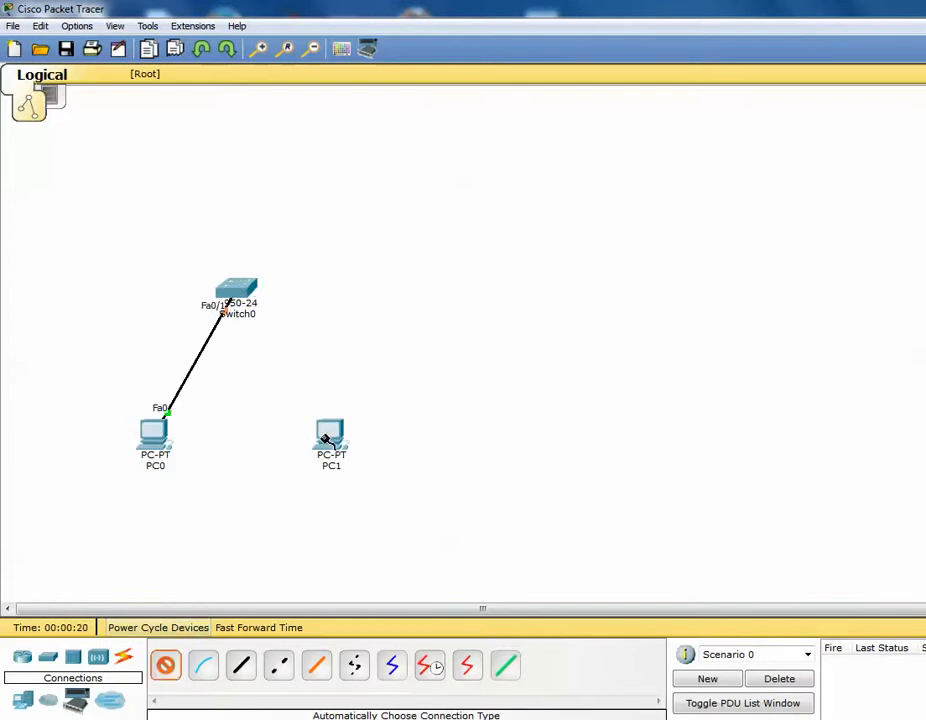
click(243, 295)
click(243, 295)
drag(232, 290, 244, 291)
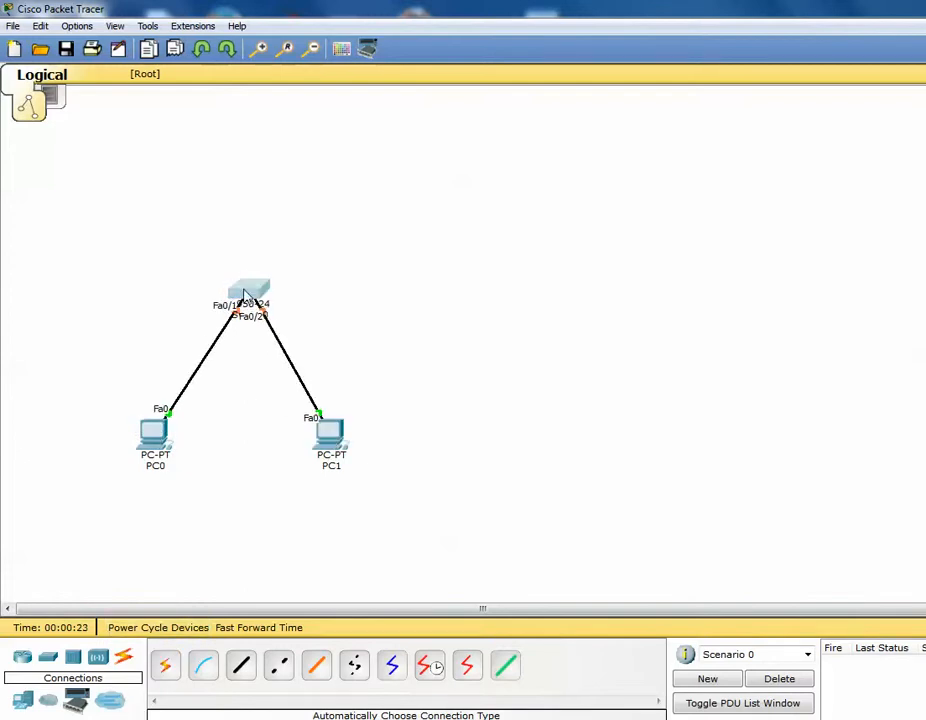
- Add an 1841 router above the switch and link the switch to it with an automatically chosen connection
click(24, 659)
click(163, 664)
click(255, 175)
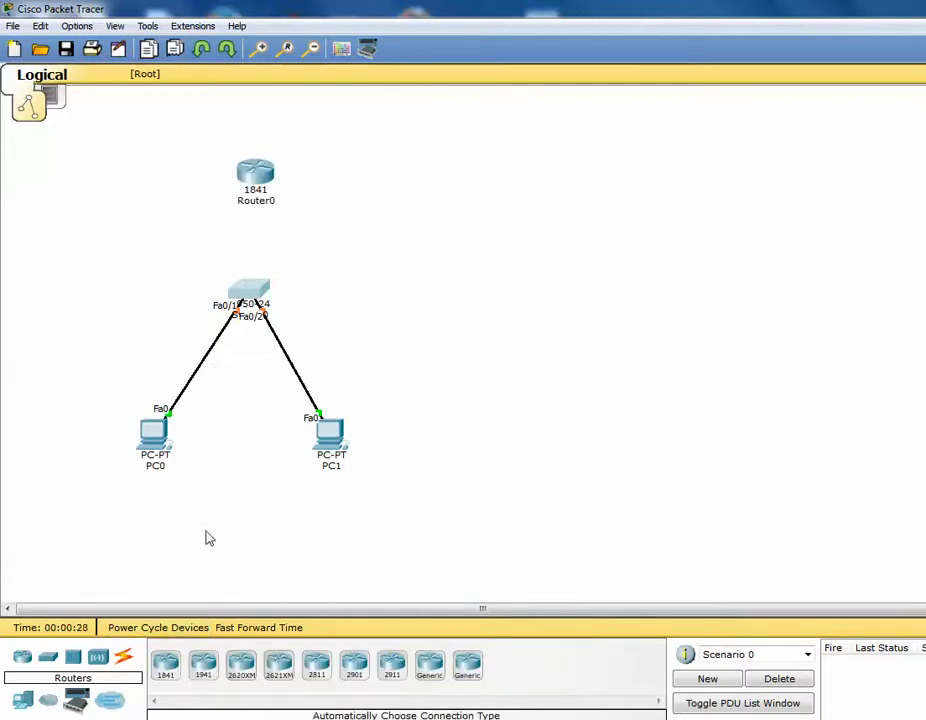
click(124, 658)
click(165, 665)
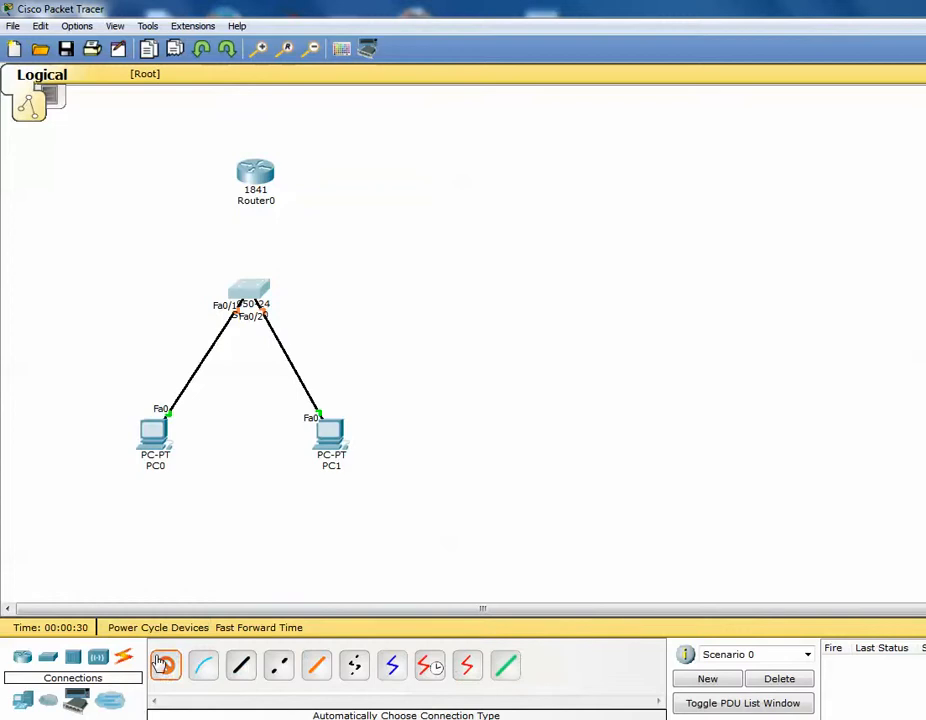
click(250, 295)
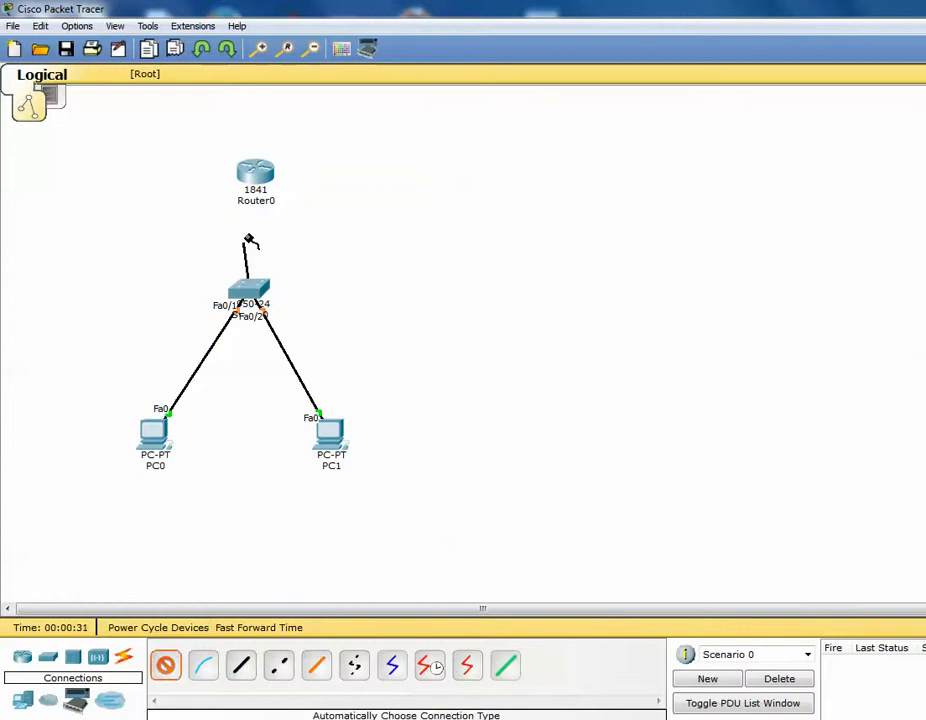
click(255, 172)
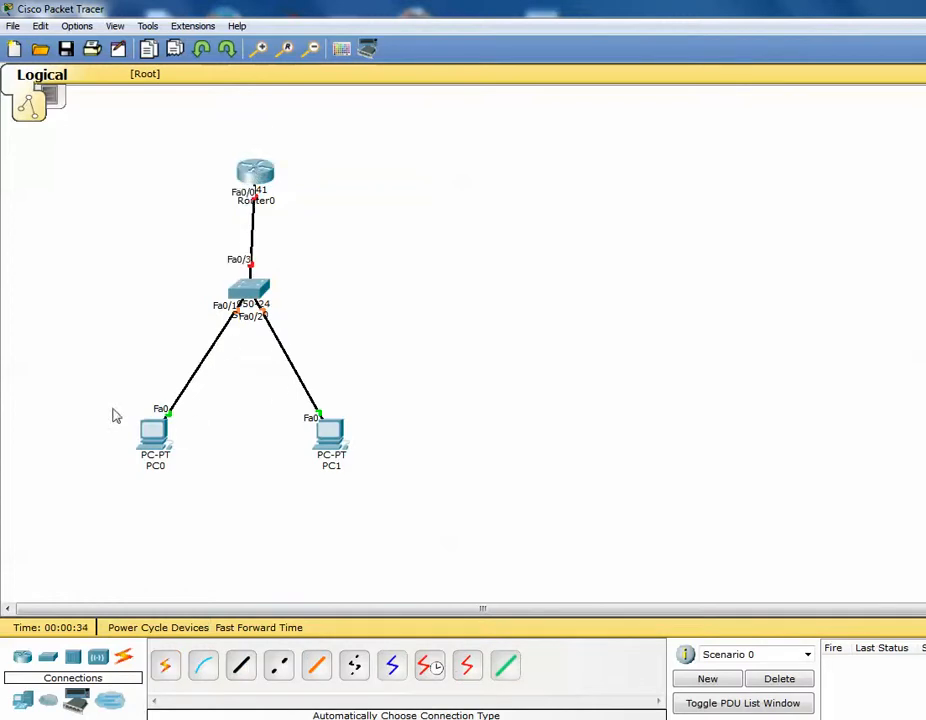
drag(259, 180, 252, 173)
- Give PC0 the static IP address 192.168.10.10, subnet mask 255.255.255.0 and default gateway 192.168.10.1
click(152, 430)
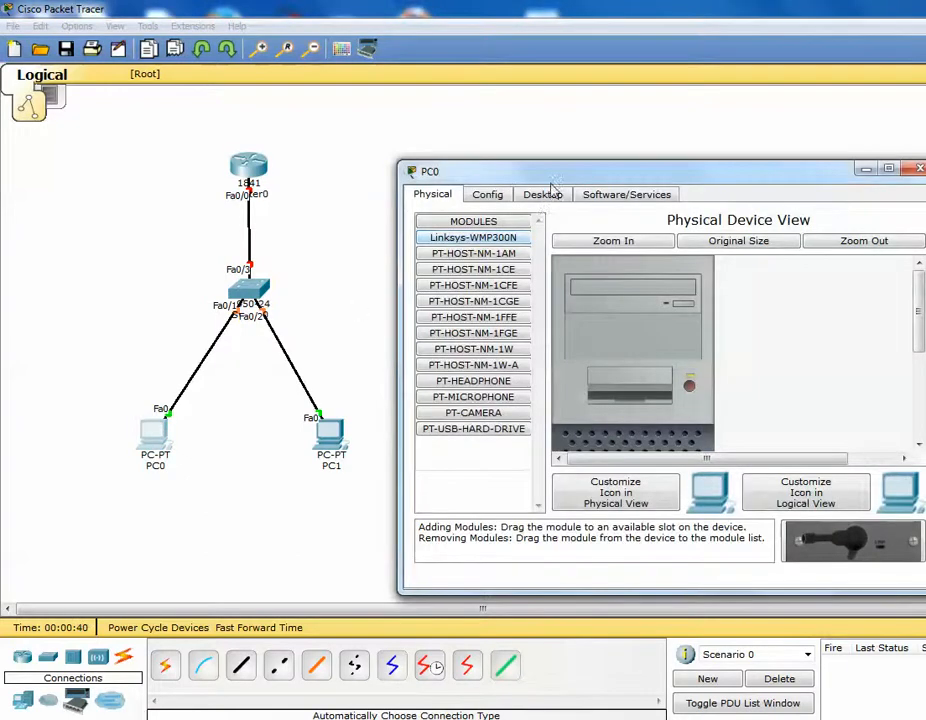
click(549, 196)
click(480, 283)
click(556, 289)
text(192.168.10.10)
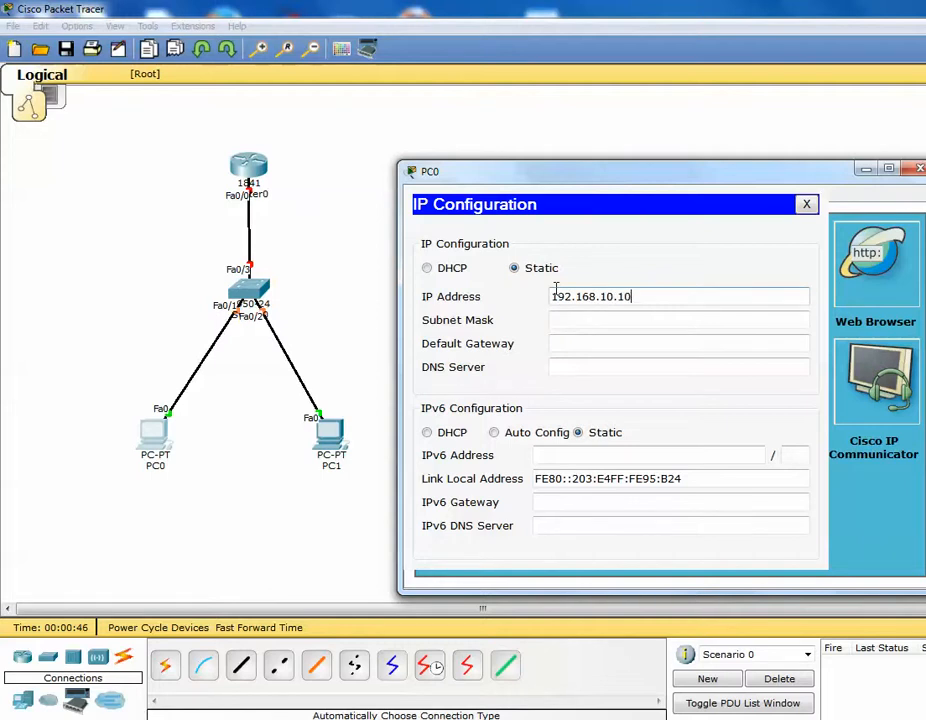
key(Tab)
key(Tab)
text(192.)
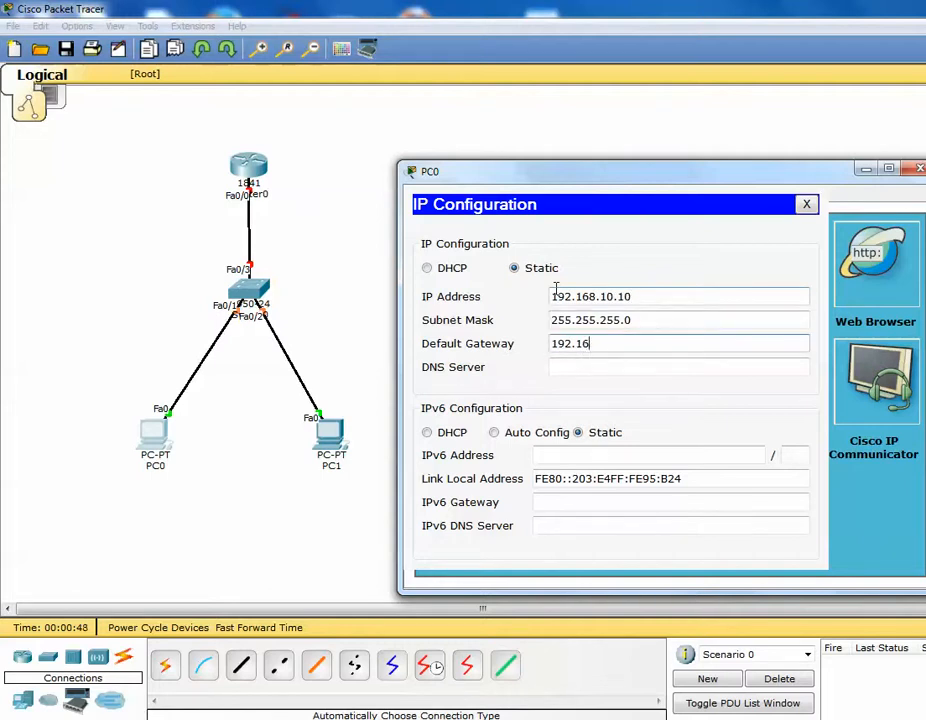
text(168.10.1)
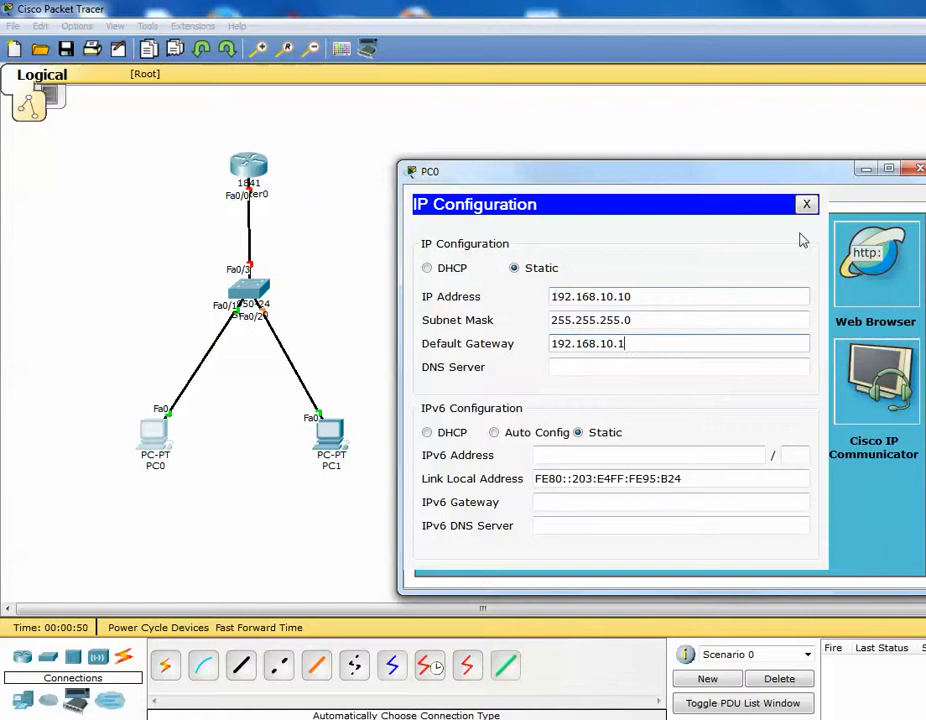
click(911, 170)
- Give PC1 the static IP address 192.168.20.10 with subnet mask 255.255.255.0, and fill in its default gateway
click(345, 436)
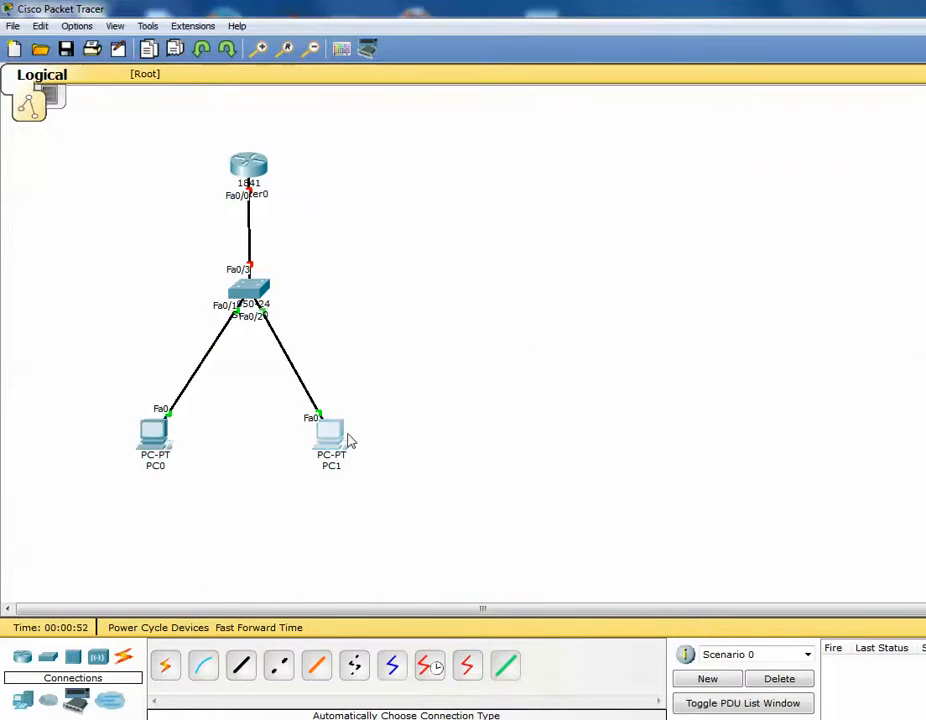
click(543, 194)
click(479, 265)
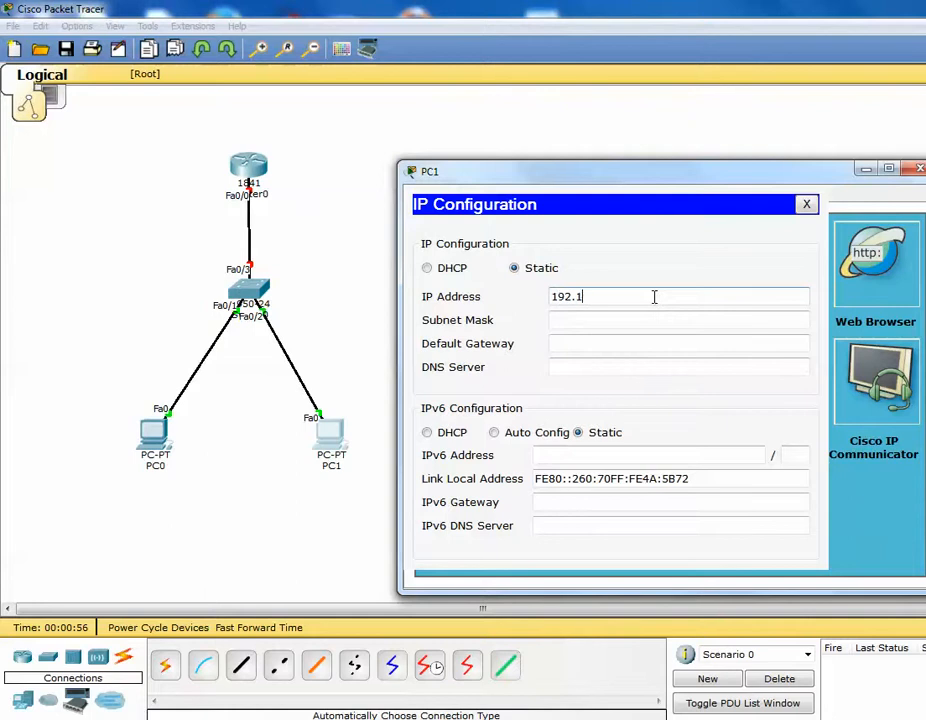
text(192.168.20.10)
key(Tab)
key(Tab)
text(1)
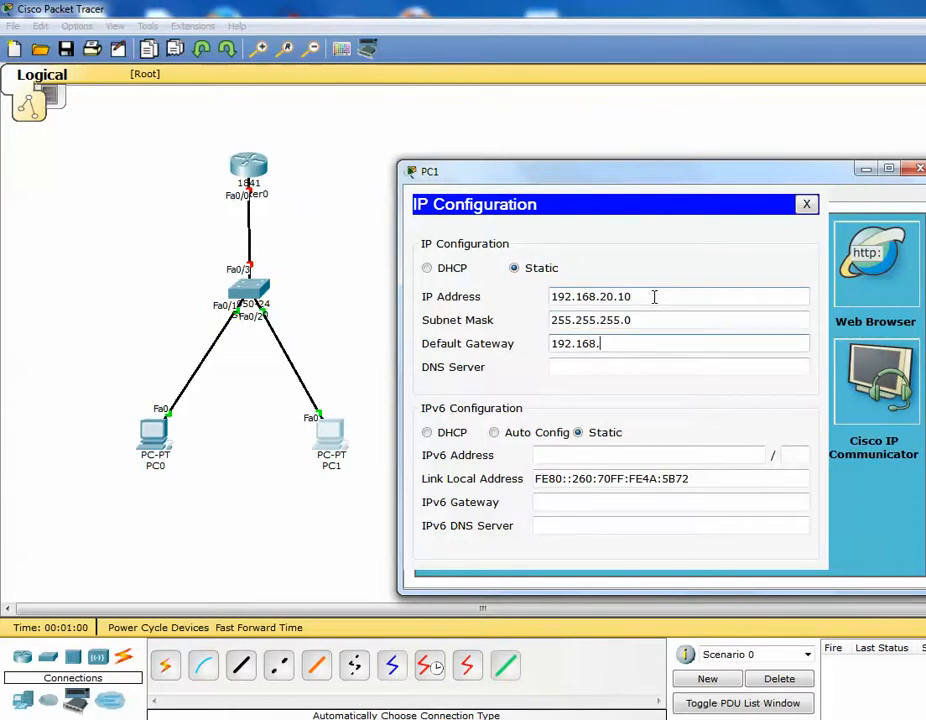
click(919, 169)
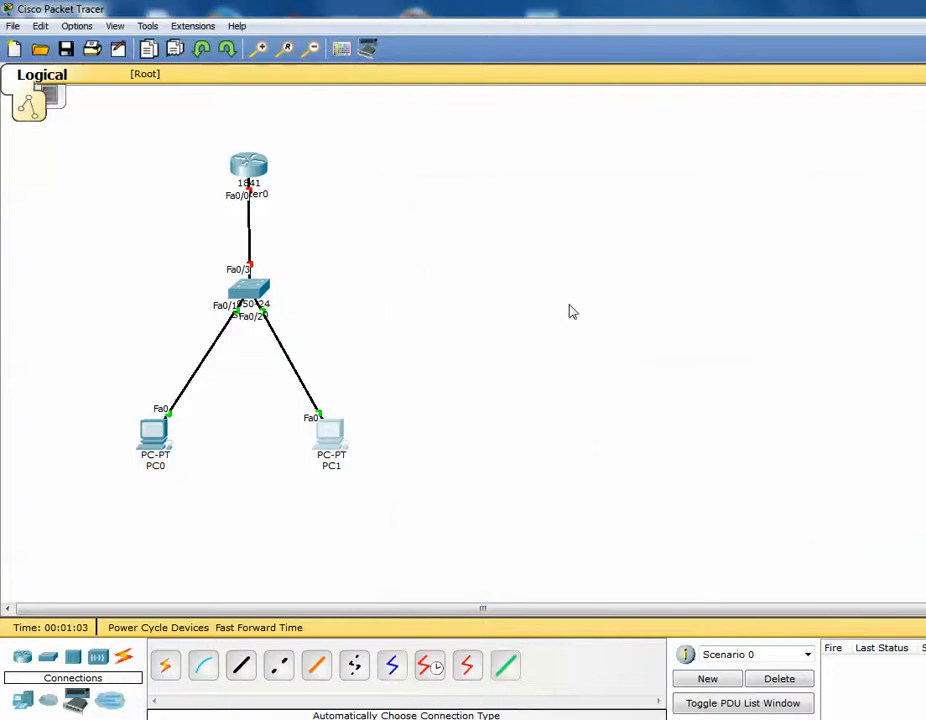
- Open Switch0's command line and enter global configuration mode with en and config t
click(268, 288)
click(529, 194)
drag(544, 174, 531, 107)
click(564, 366)
key(Return)
key(Return)
key(Return)
text(en)
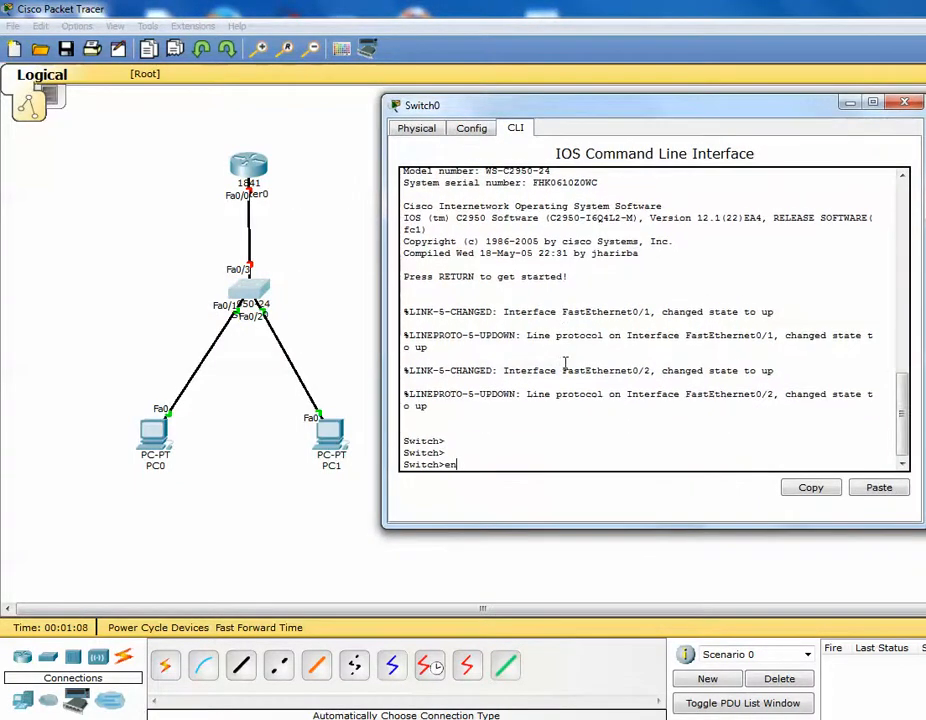
key(Return)
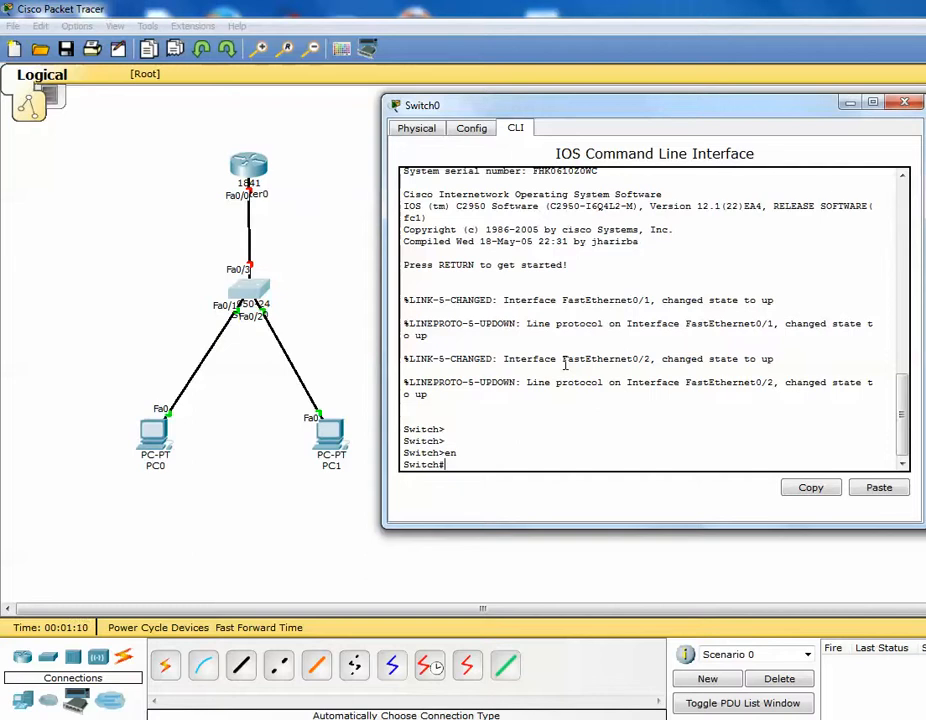
text(config t)
key(Return)
- Create VLAN 10 named JTMK and VLAN 20 named JKM on Switch0
text(vlan 10)
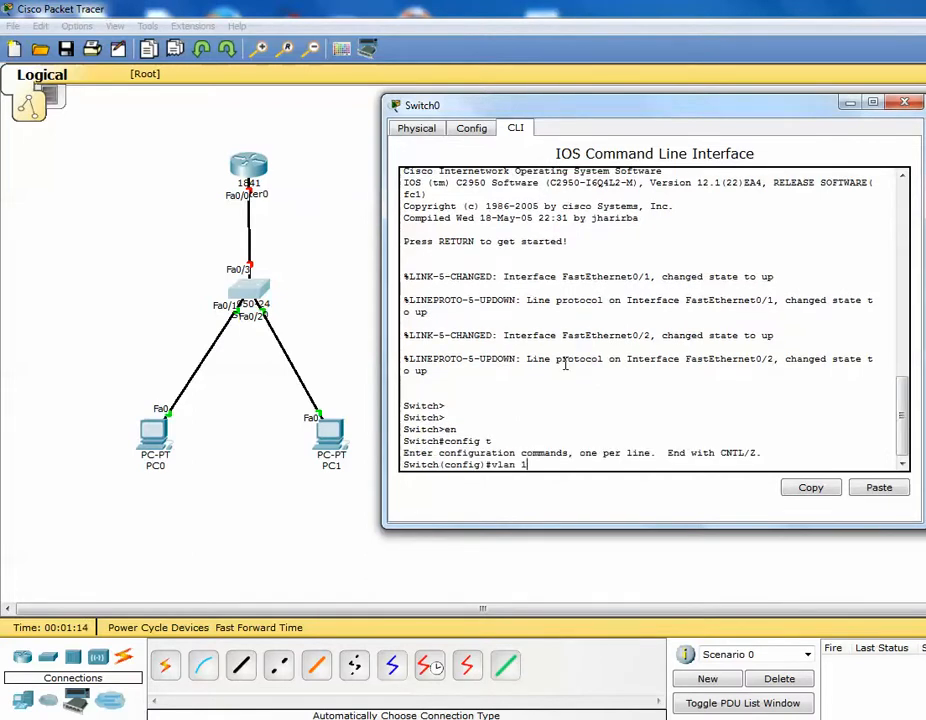
key(Return)
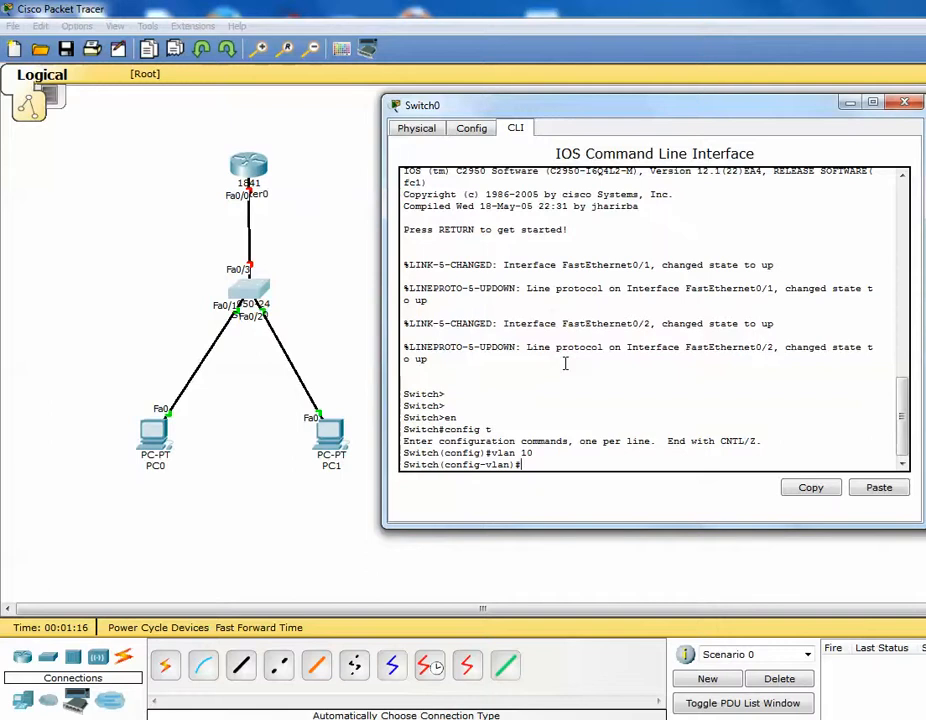
text(name JTMK)
key(Return)
text(vlan 20)
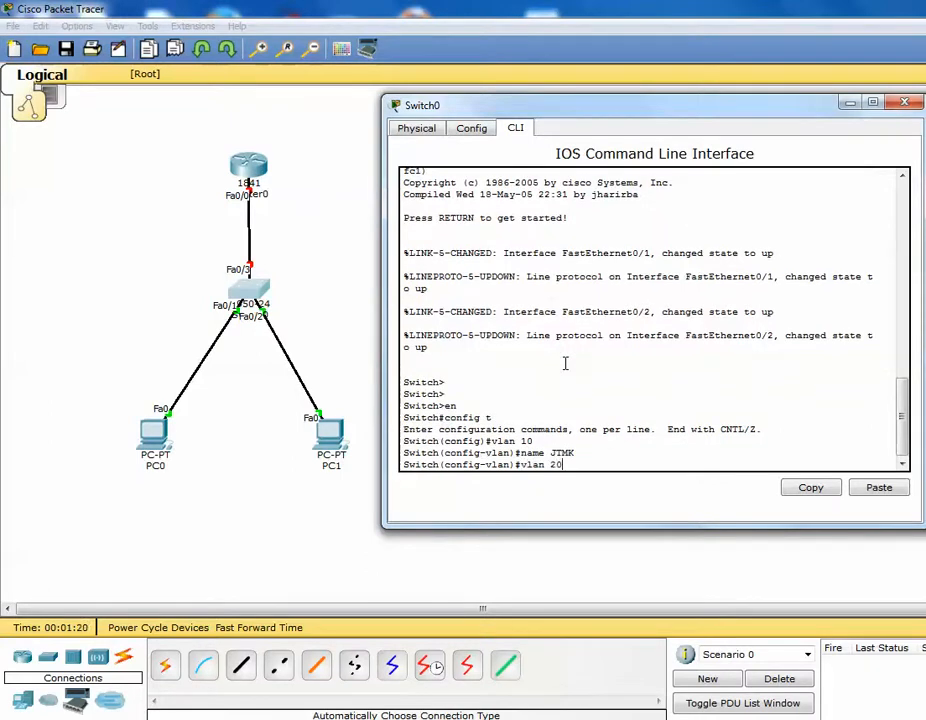
key(Return)
text(name JK)
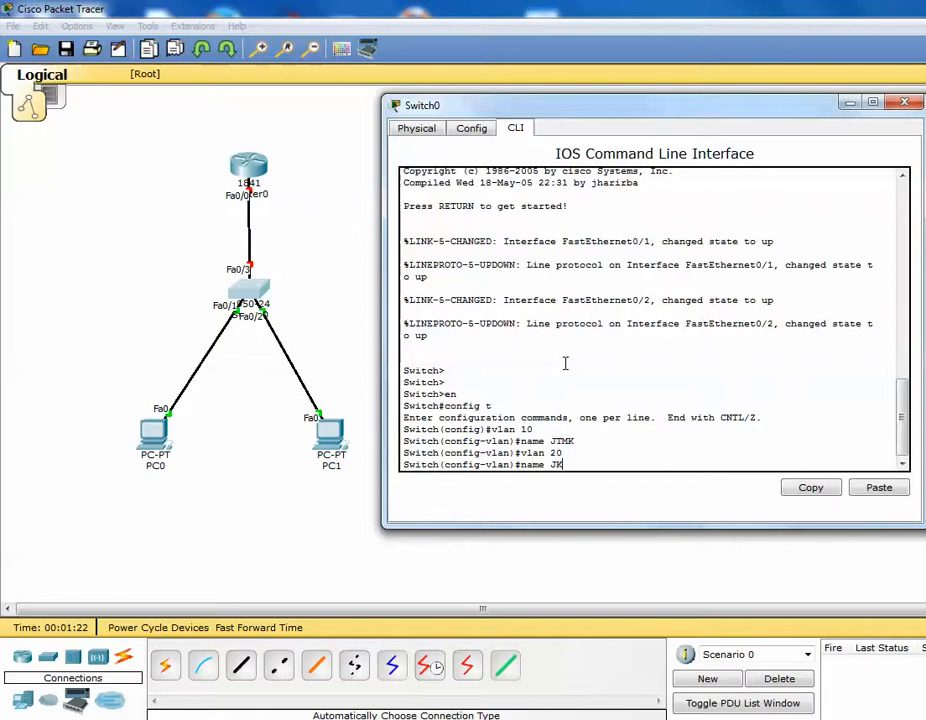
text(M)
key(Return)
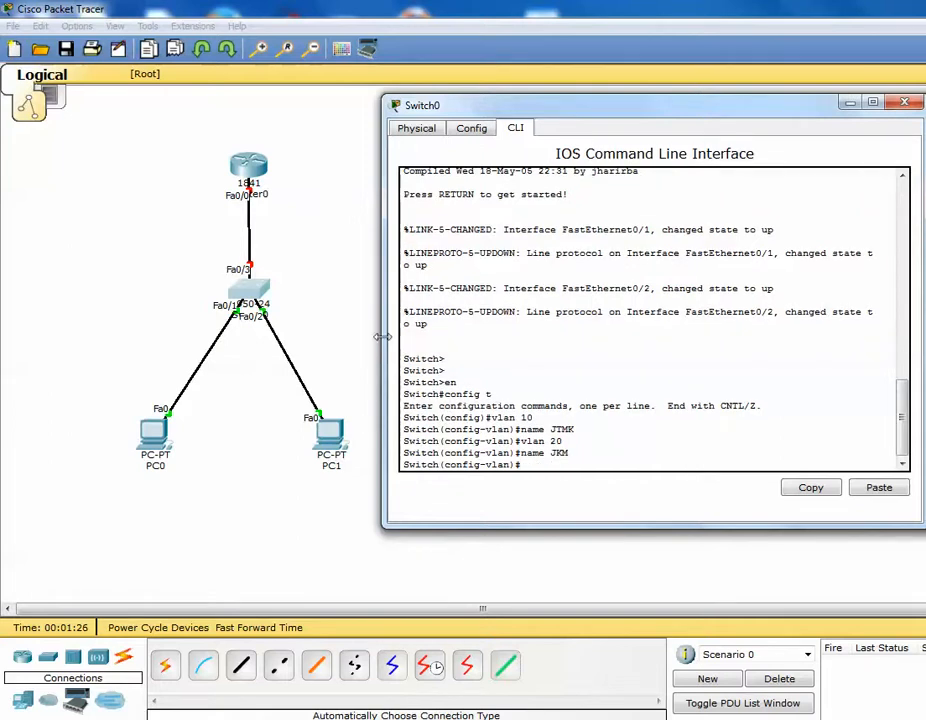
- Set interface fa0/1 of Switch0 to switchport mode access
text(int fa0/1)
key(Return)
text(sw)
key(Tab)
text(m)
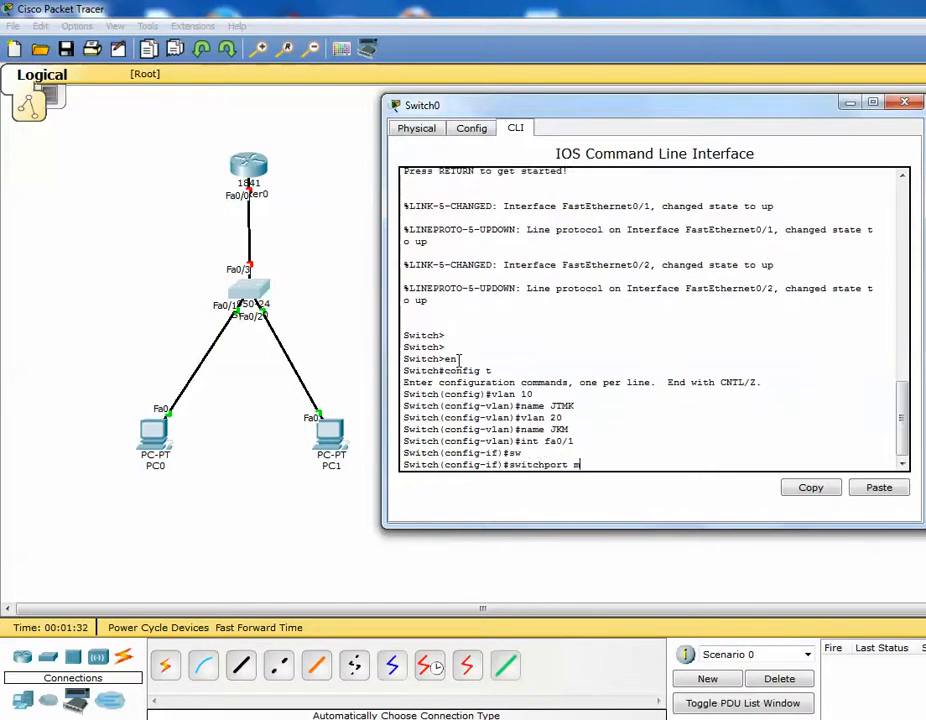
key(Tab)
text(a)
key(Tab)
key(Return)
- Assign interface fa0/1 to VLAN 10 with switchport access vlan 10
text(switchport)
key(Tab)
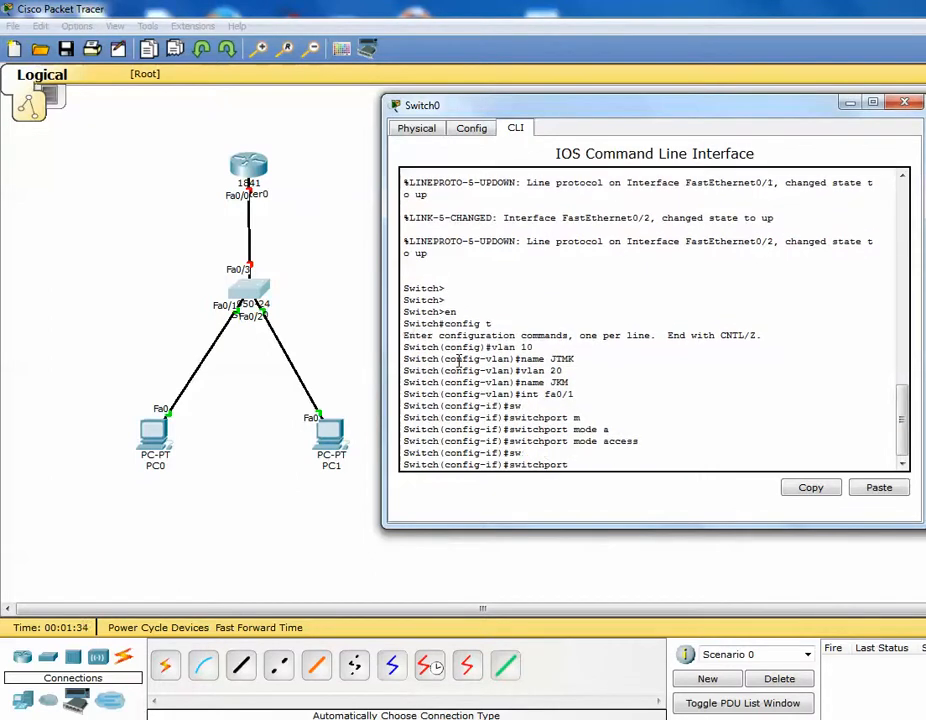
text(a)
key(Tab)
text(v)
key(Tab)
text(10)
key(Return)
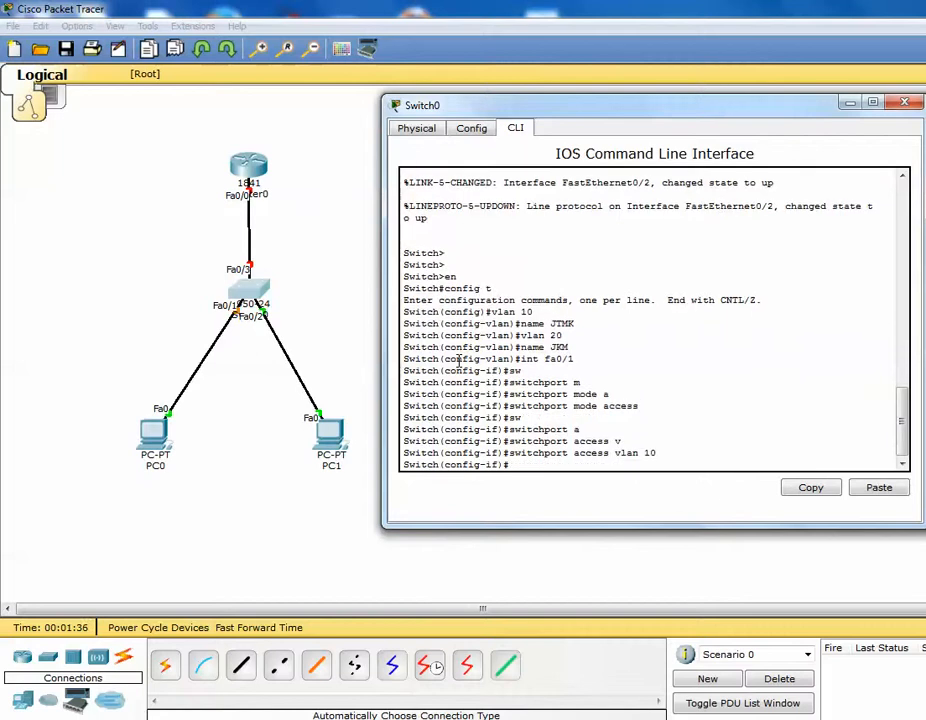
- Set interface fa0/2 of Switch0 to switchport mode access
text(int fa0/2)
key(Return)
text(sw)
key(Tab)
text(m)
key(Tab)
text(a)
key(Tab)
key(Return)
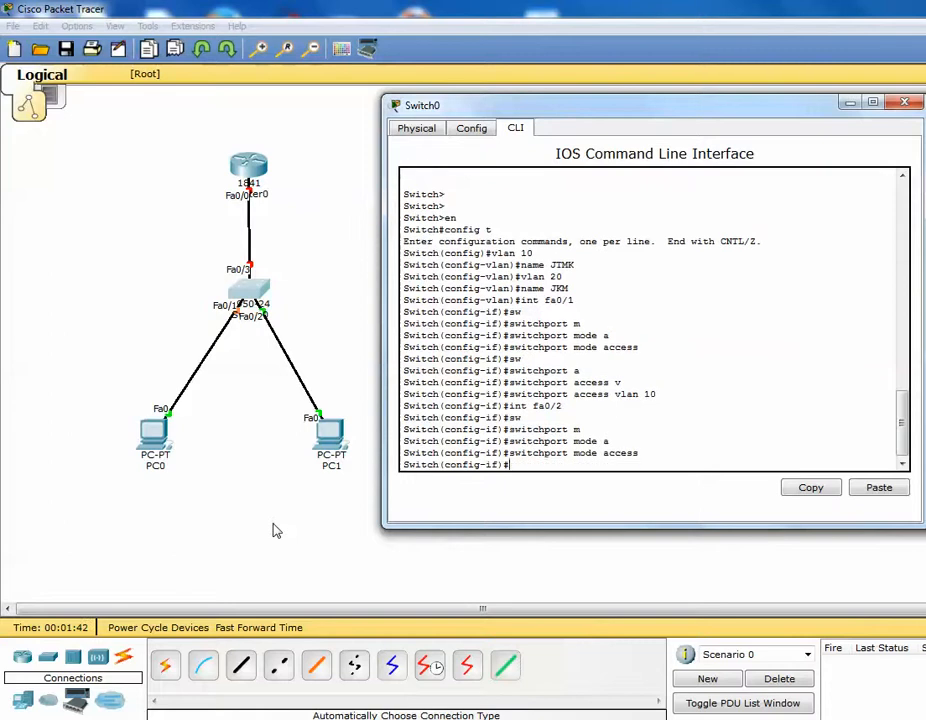
- Assign interface fa0/2 to VLAN 20 with switchport access vlan 20
text(sw)
key(Tab)
text(m)
key(Tab)
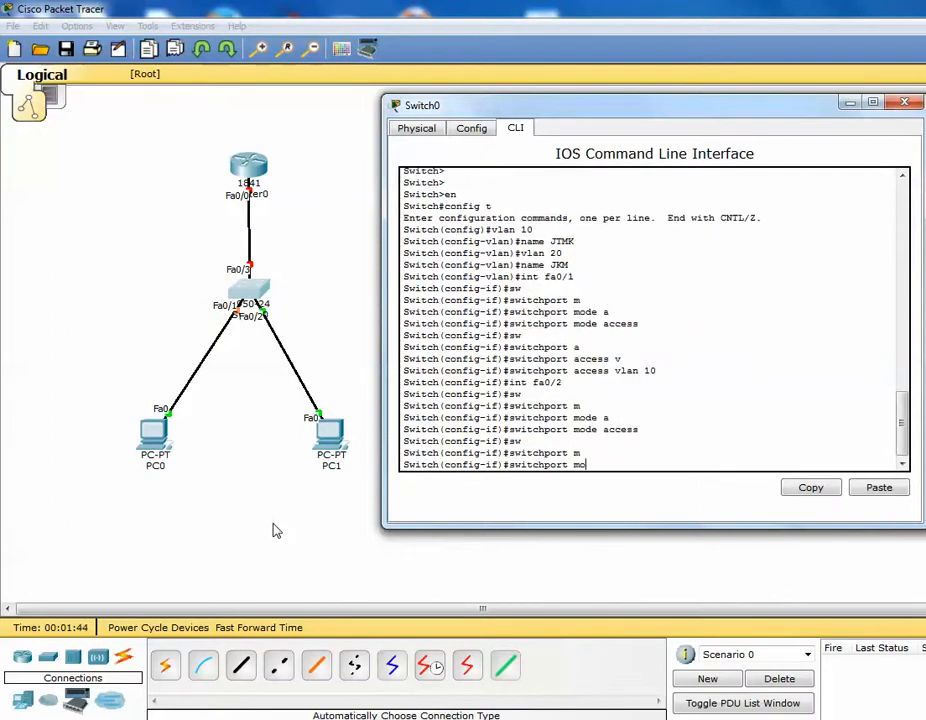
text(a)
key(Tab)
text(v)
key(Tab)
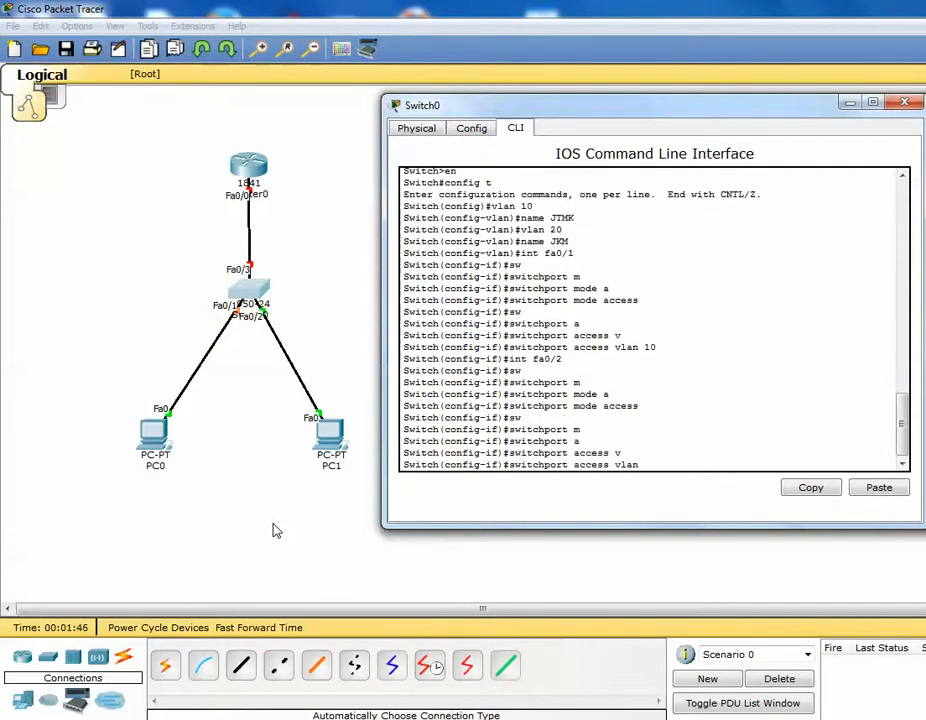
text(20)
key(Return)
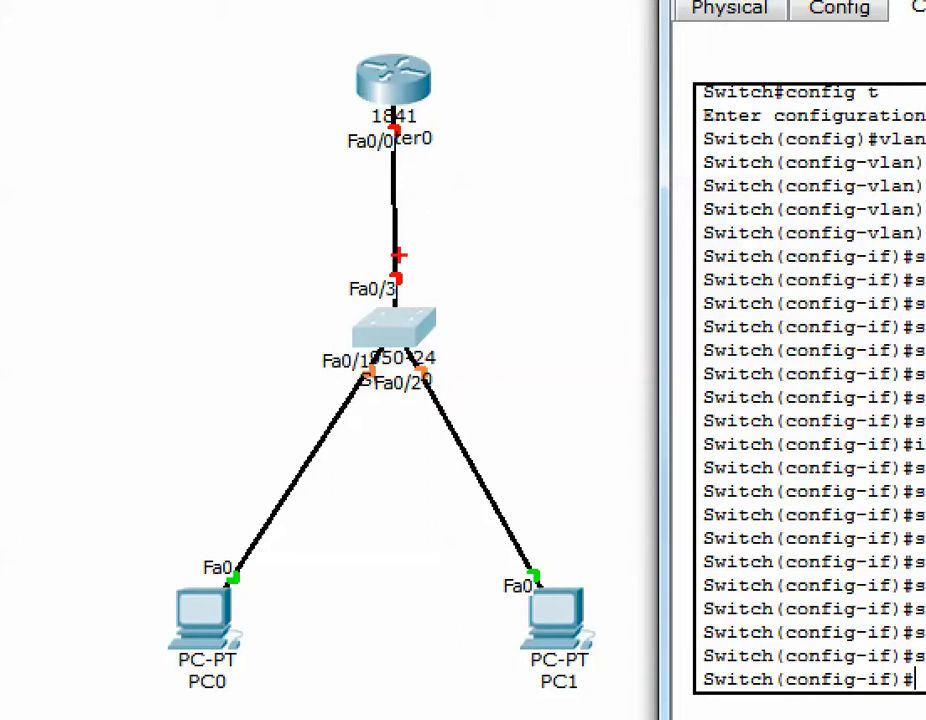
drag(413, 281, 410, 198)
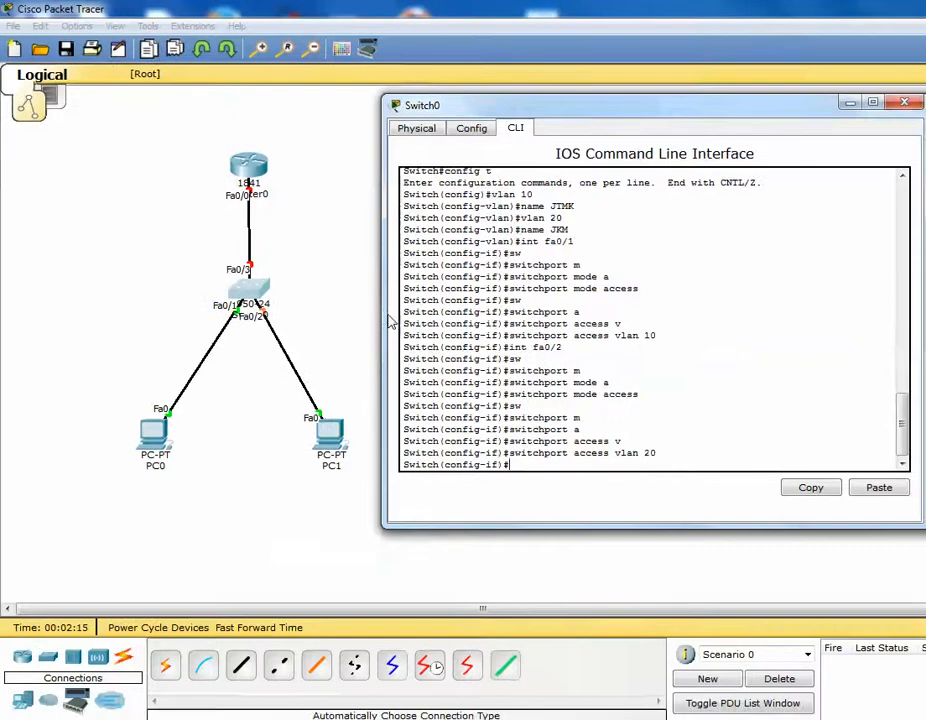
- Set interface fa0/3, the link to the router, to switchport mode trunk
key(Return)
text(int fa0/3)
key(Return)
text(sw)
key(Tab)
text(m)
key(Tab)
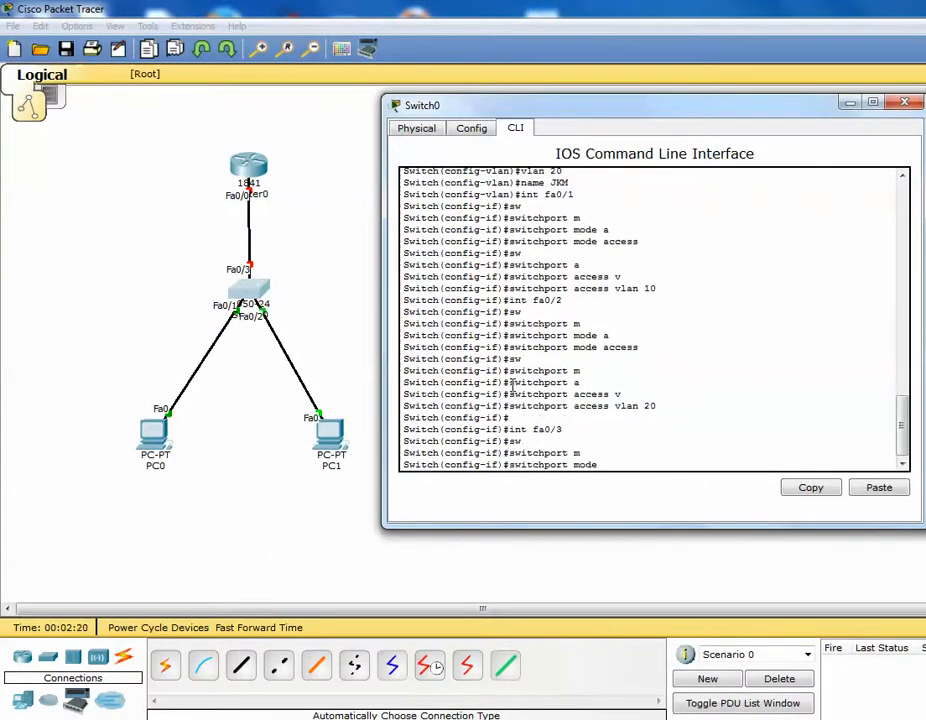
text(t)
key(Tab)
key(Return)
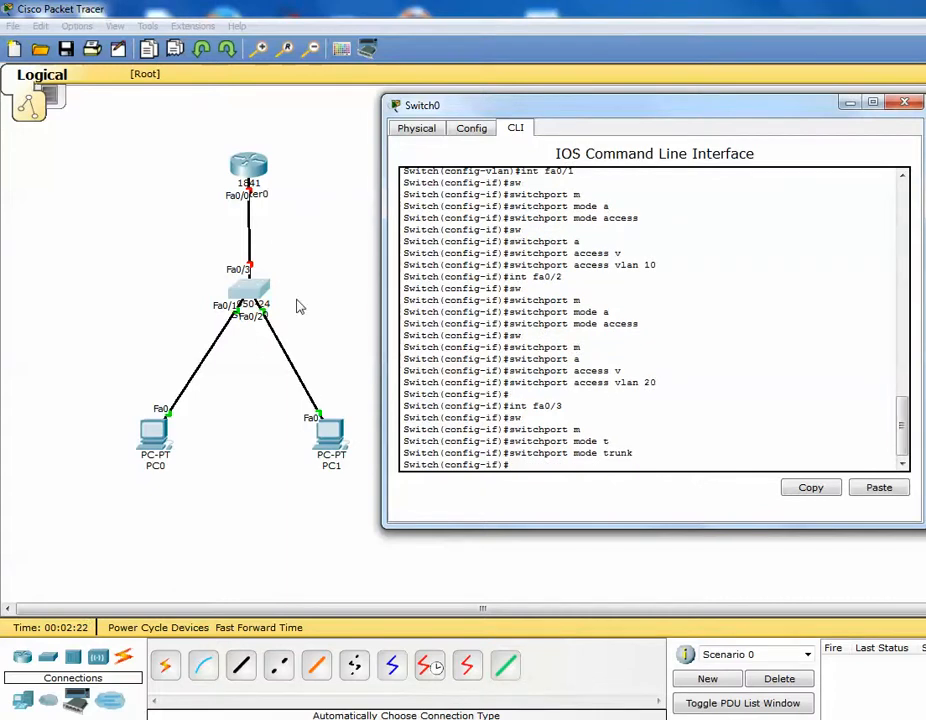
- Add a workspace note reading VLAN10 below PC0
click(313, 358)
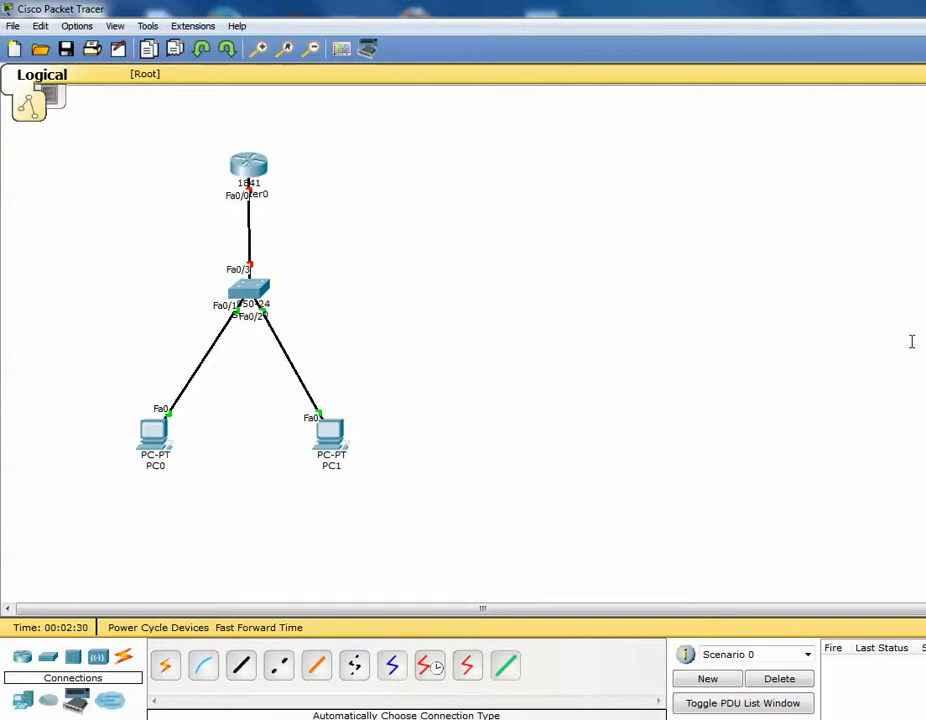
click(139, 482)
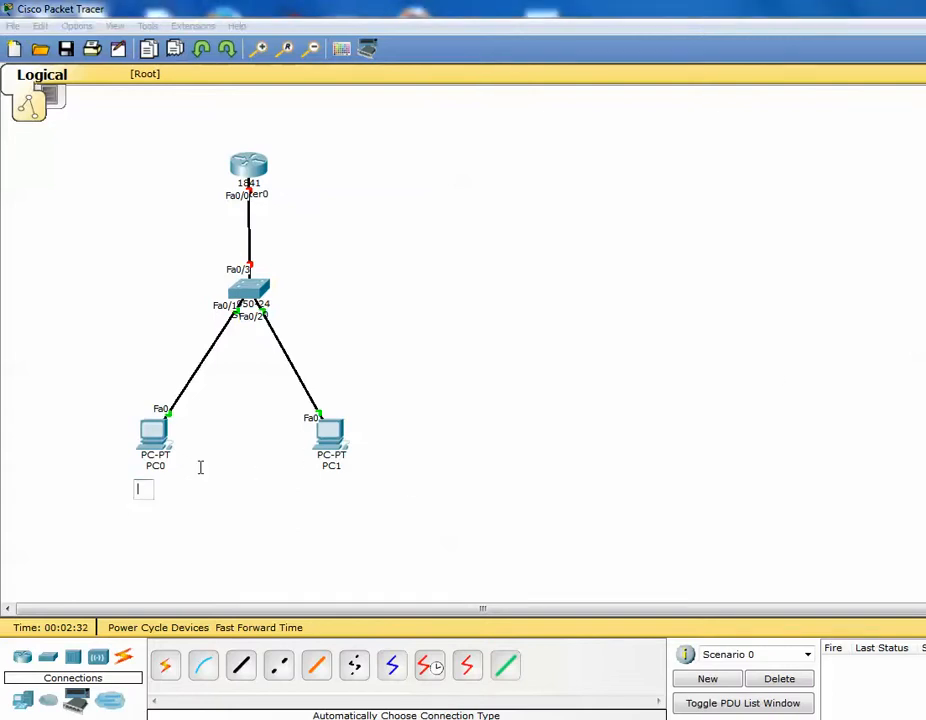
text(VLA)
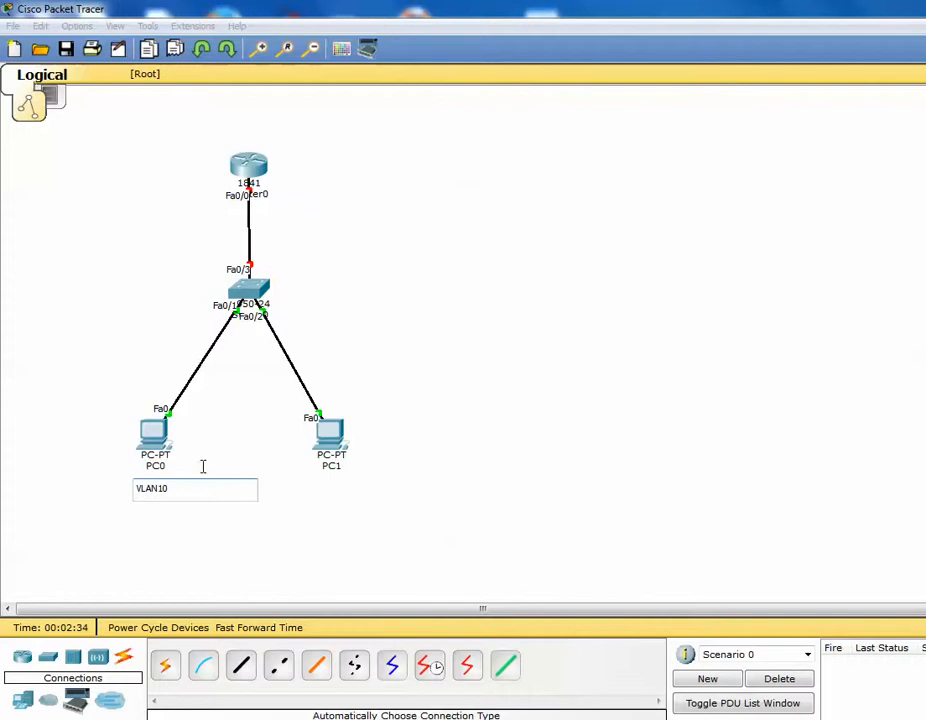
text(N10)
click(203, 467)
- Add a workspace note reading VLAN20 below PC1
drag(337, 485, 326, 488)
click(346, 492)
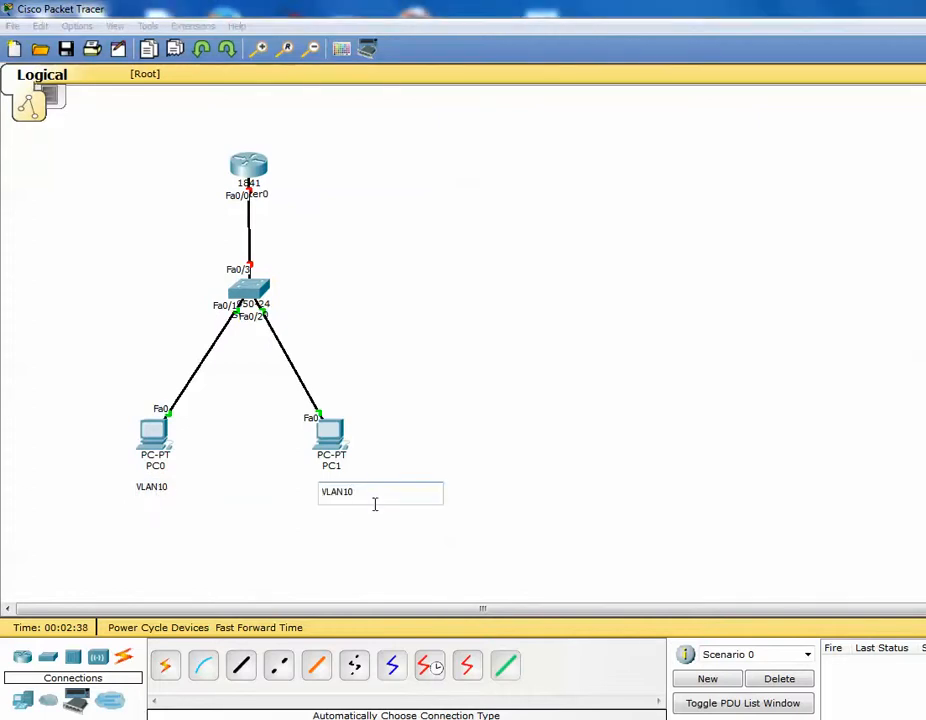
click(421, 405)
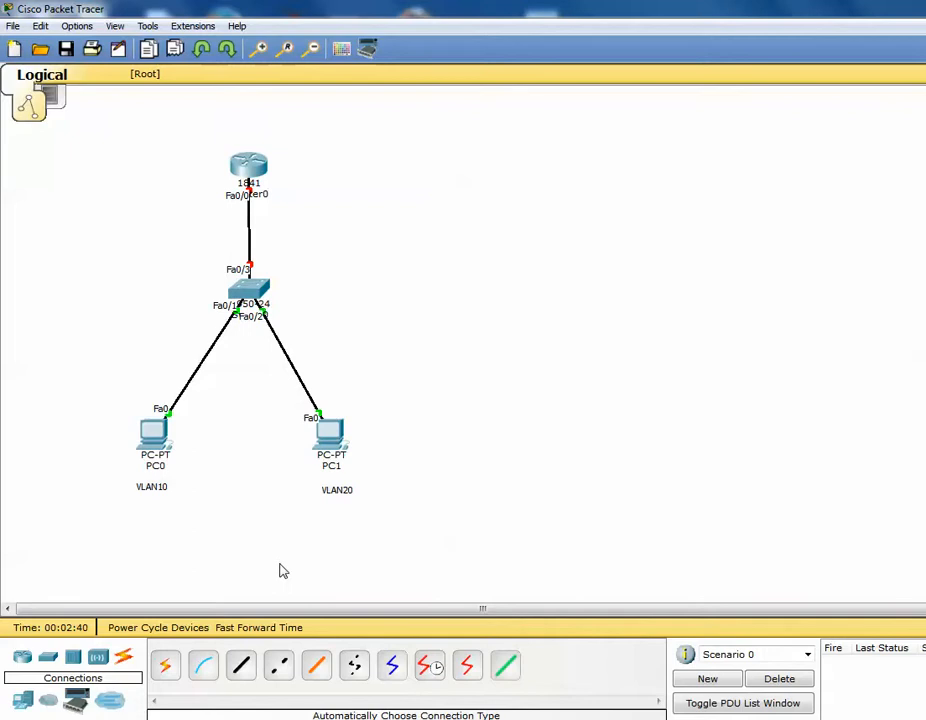
- Ping 192.168.20.10 from PC1's command prompt, stopping the ping before it completes
click(330, 432)
click(762, 265)
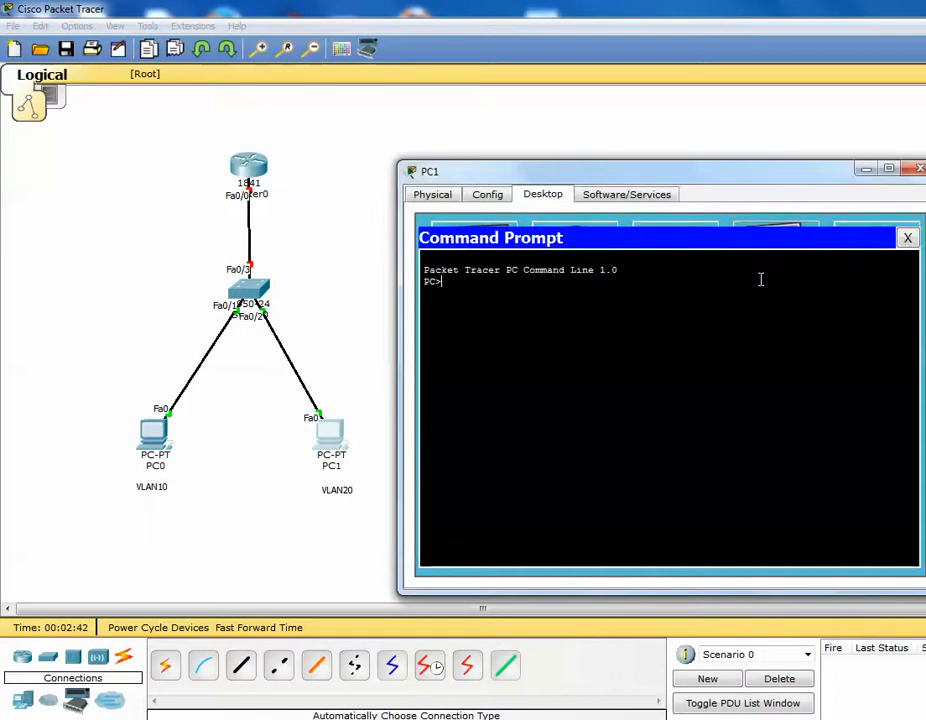
text(ping 192.168.20.)
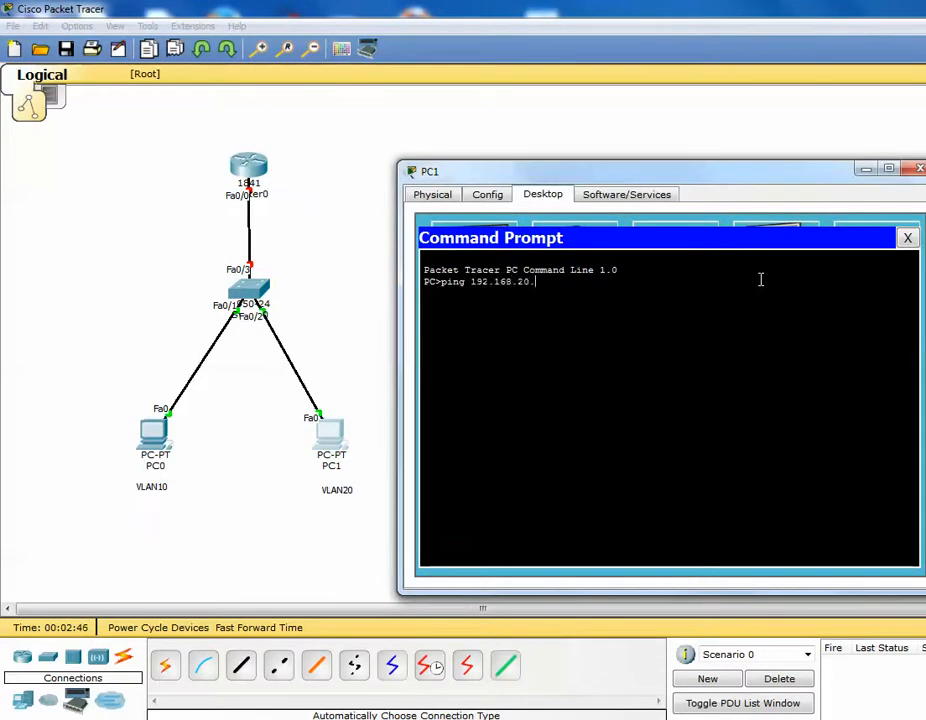
key(Return)
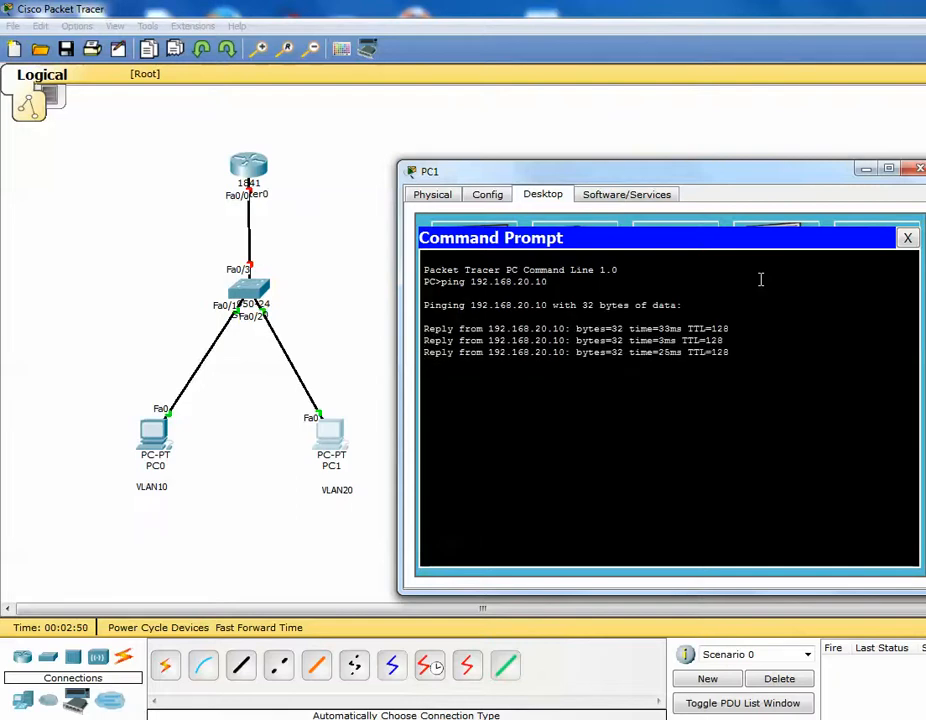
key(ctrl+c)
- Ping 192.168.10.10 from PC1 to test communication with the PC in VLAN 10, and close PC1's window
key(Up)
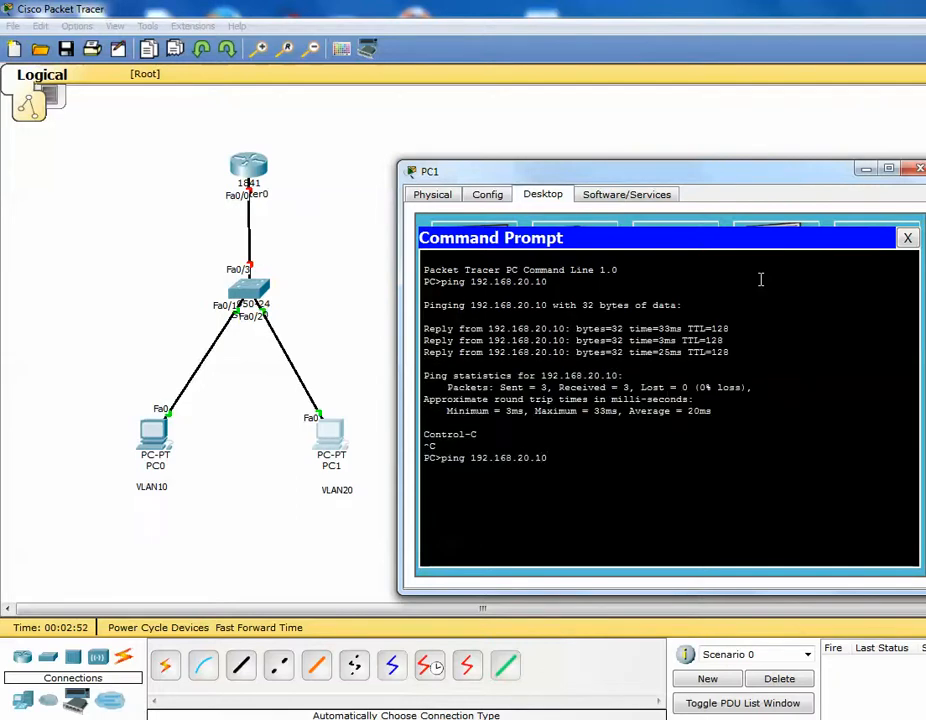
key(Return)
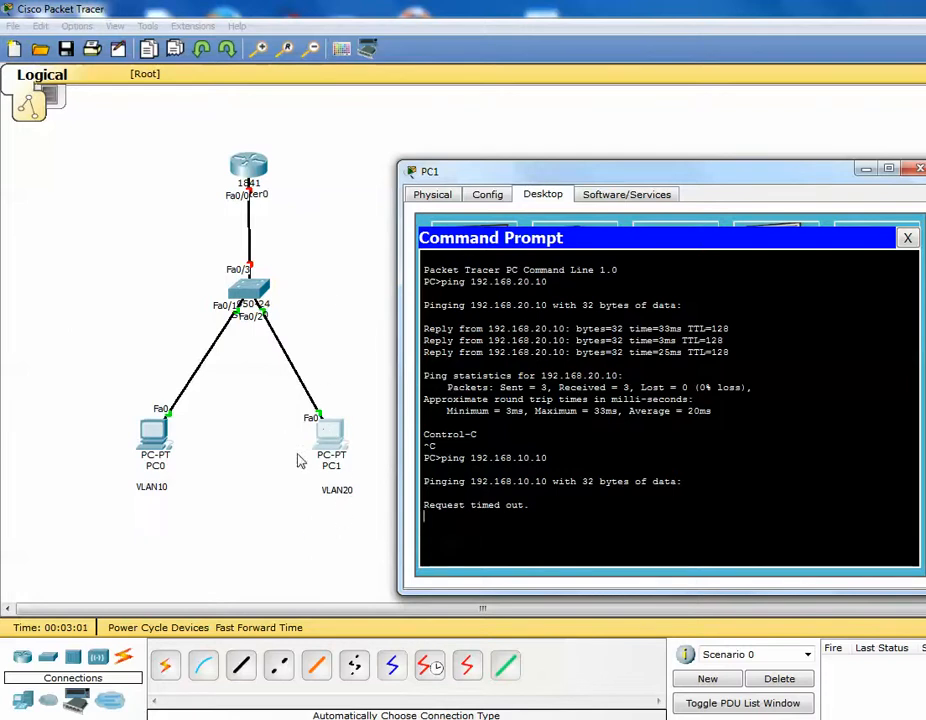
click(917, 169)
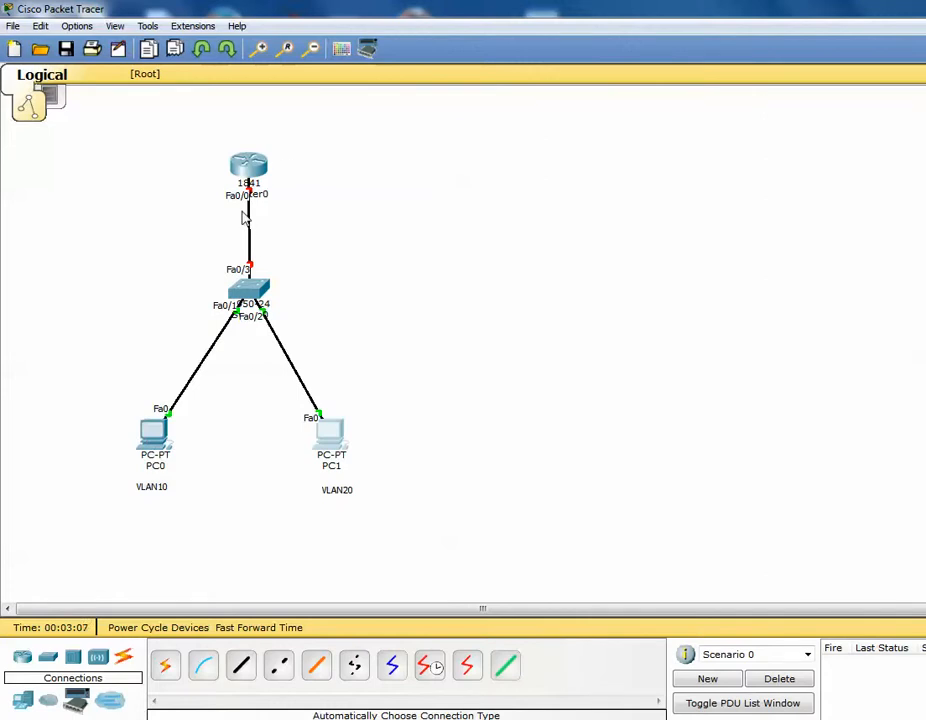
- Open Router0's command line and decline the initial configuration dialog to reach the Router> prompt
click(250, 170)
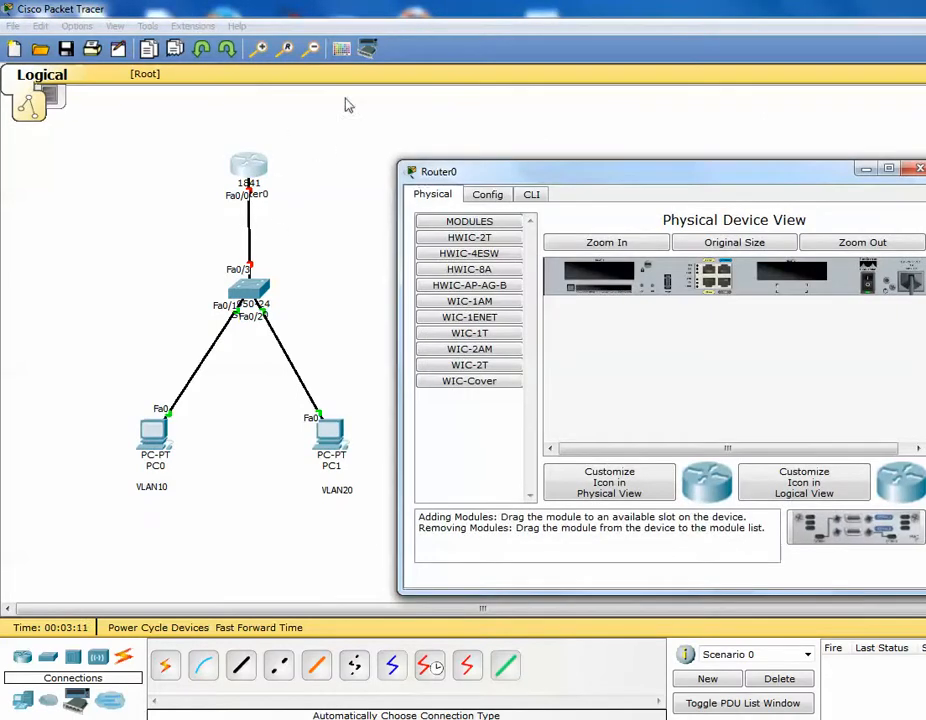
click(531, 195)
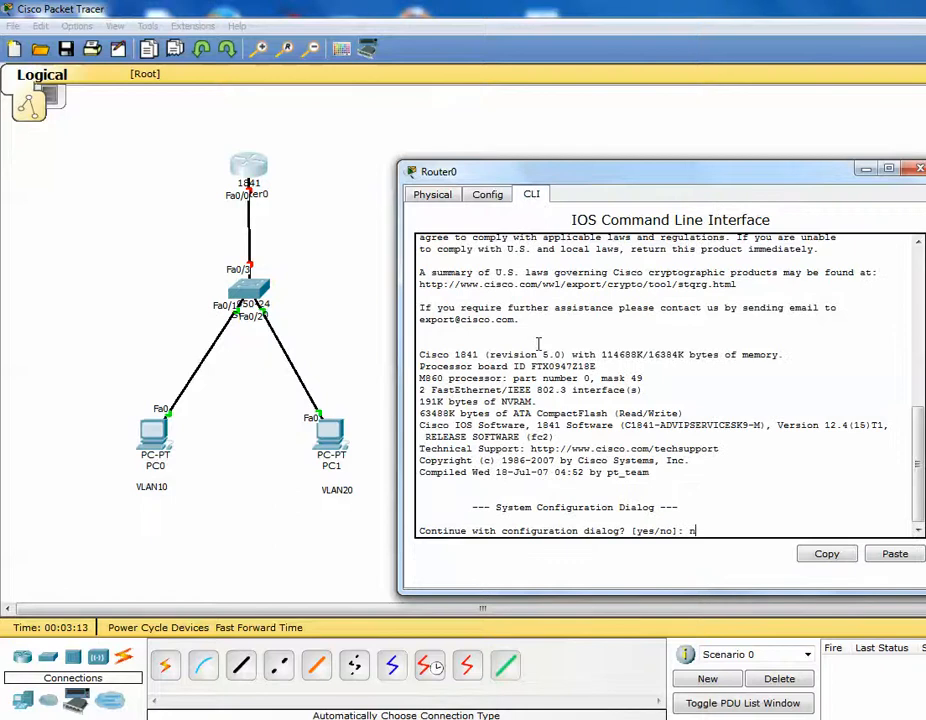
text(n)
key(Return)
key(Return)
key(Return)
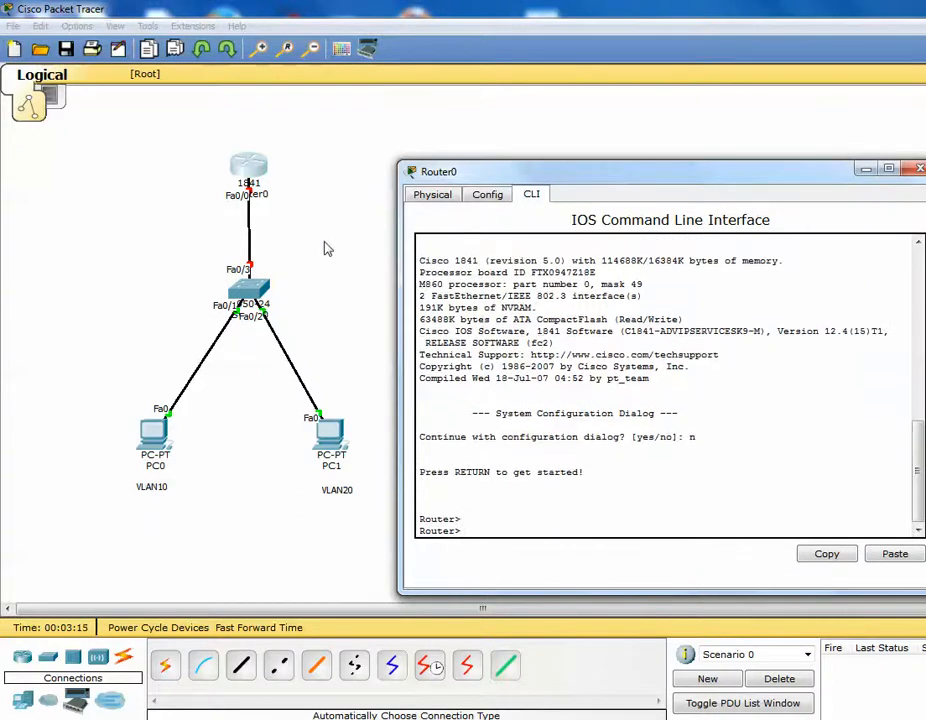
- Enter privileged mode with en and global configuration mode with conf t on Router0
text(en)
key(Return)
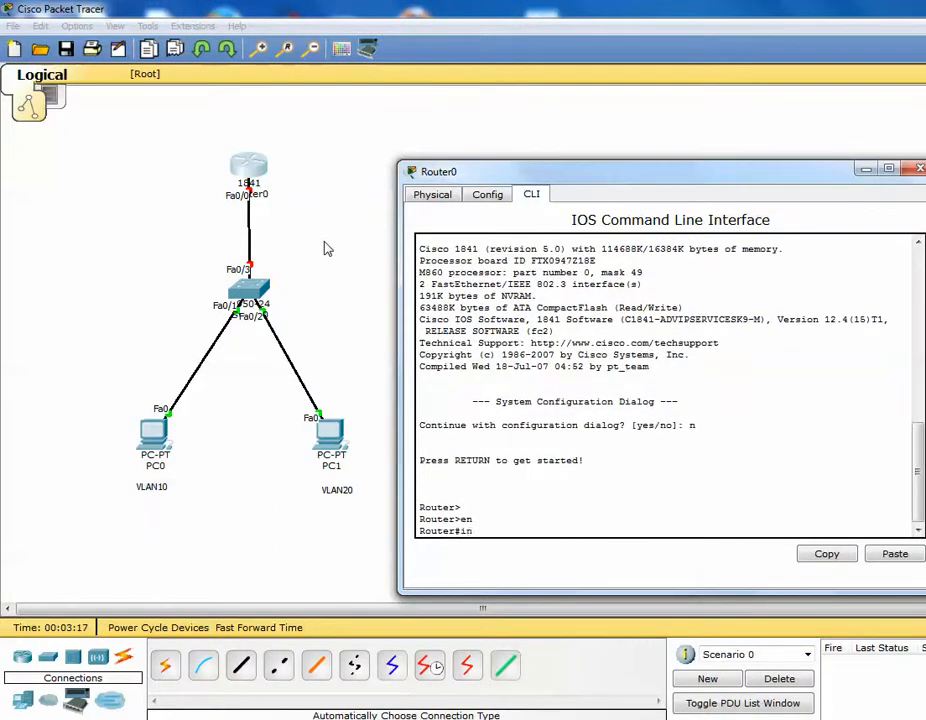
text(conf t)
key(Return)
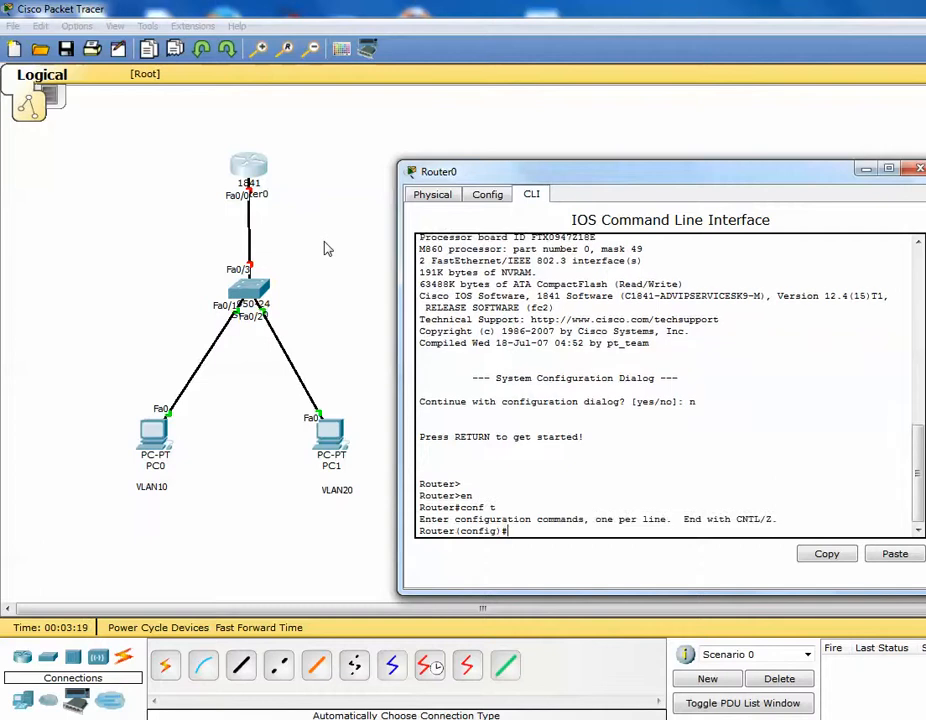
- Enable Router0's interface fa0/0 with no shutdown
text(int fa0/0)
key(Return)
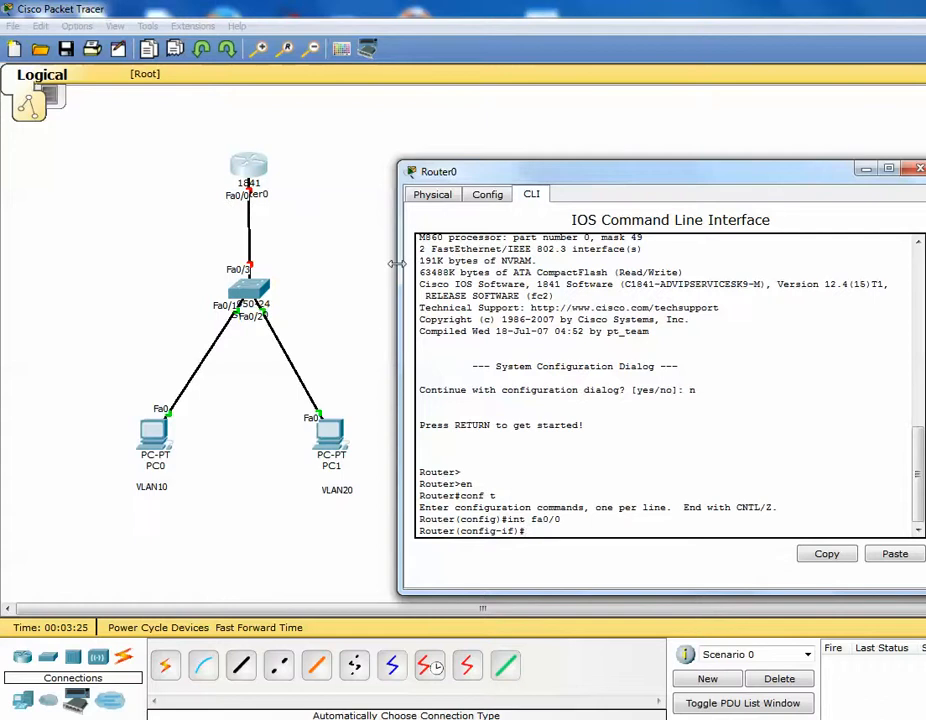
text(shut)
key(Tab)
key(Return)
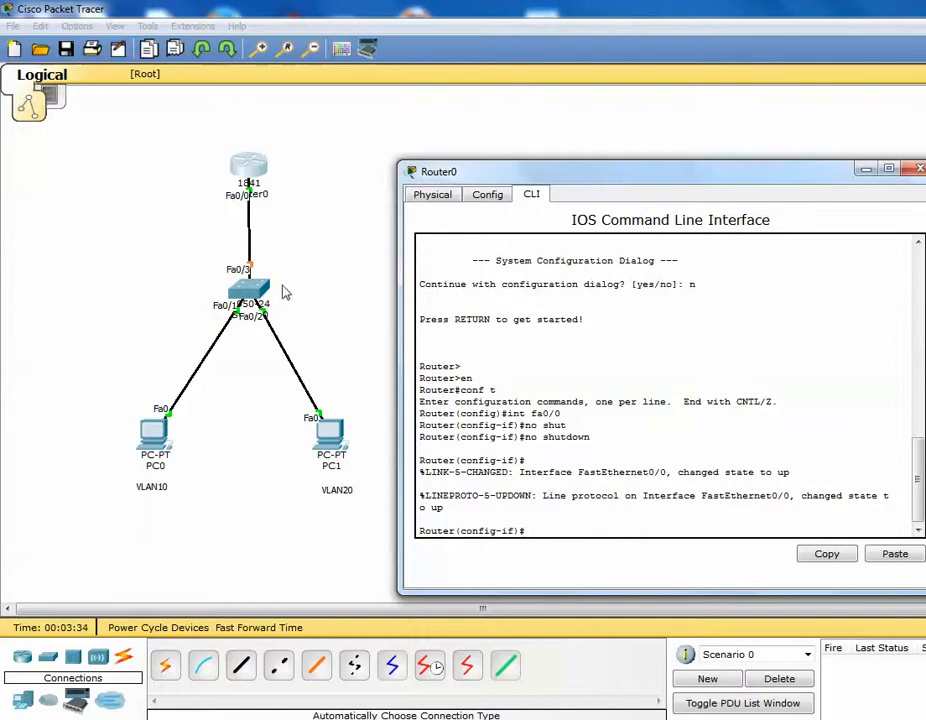
key(Return)
key(Return)
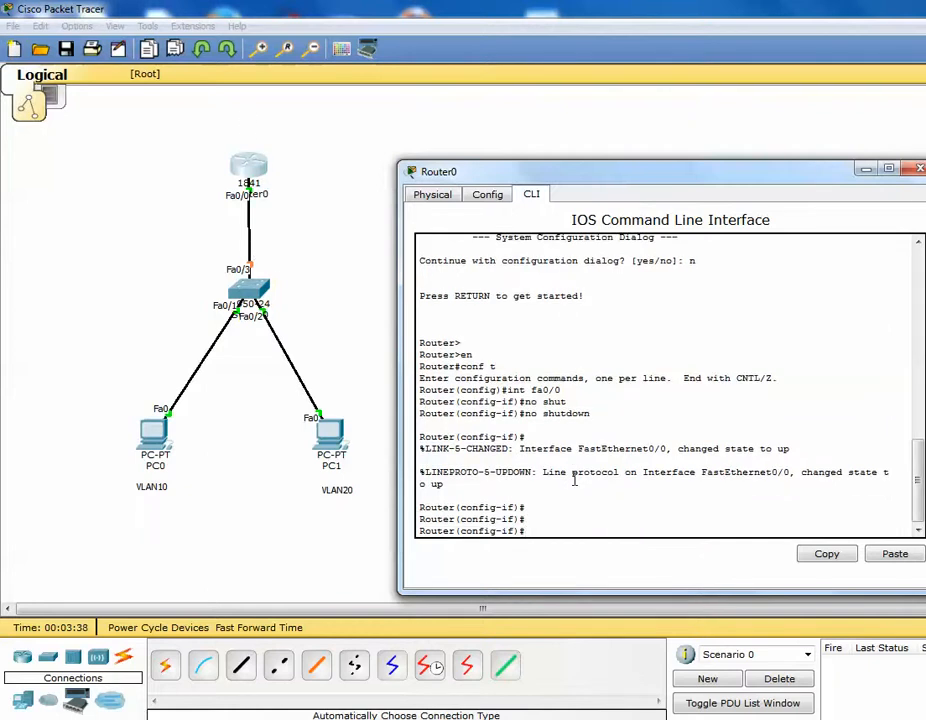
- Create subinterface fa0/0.10 on Router0 for VLAN 10
text(int fa0/0.10)
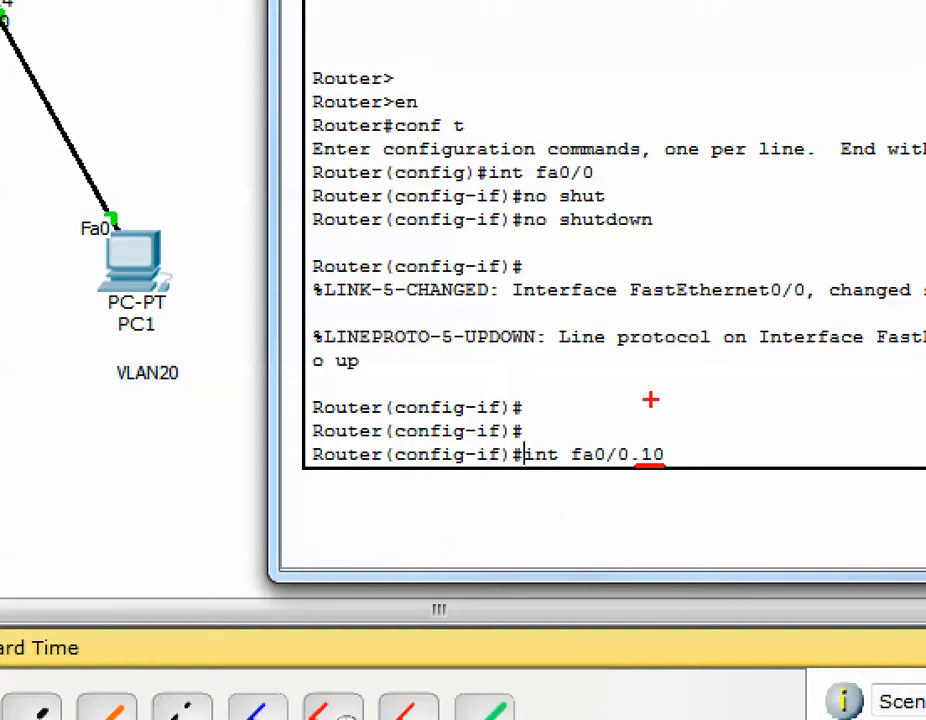
drag(684, 351, 665, 438)
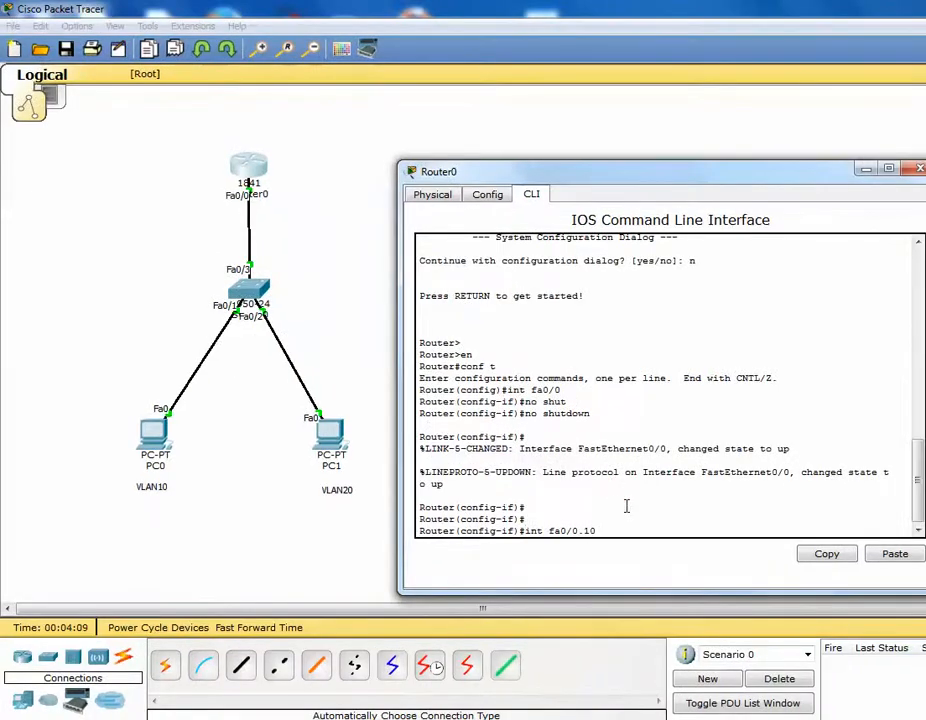
key(Return)
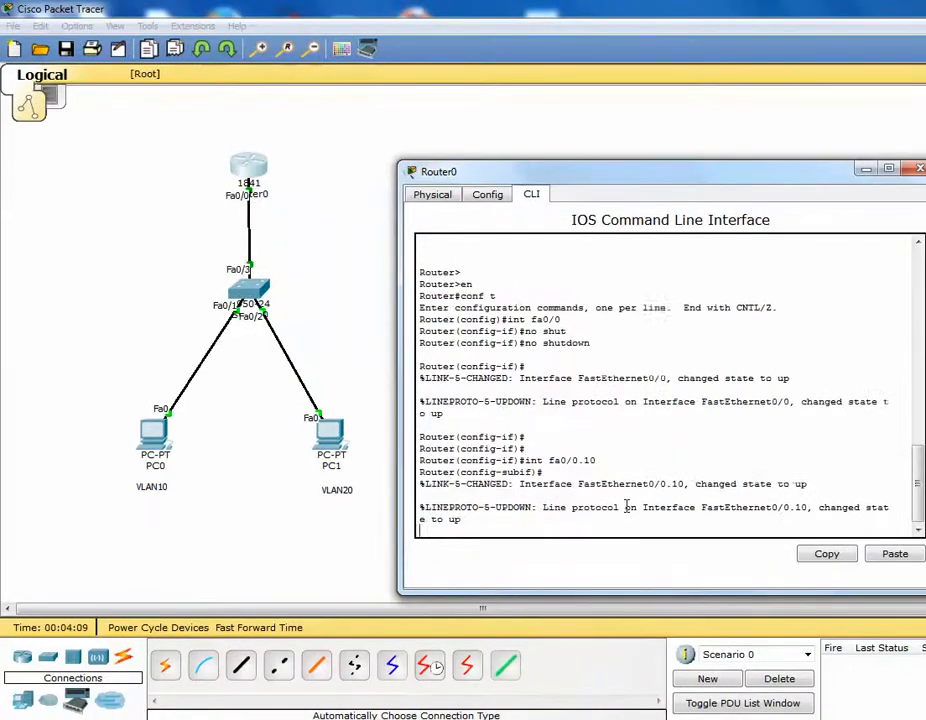
- Set subinterface fa0/0.10 to encapsulation dot1Q 10
text(enq)
key(Return)
text(e)
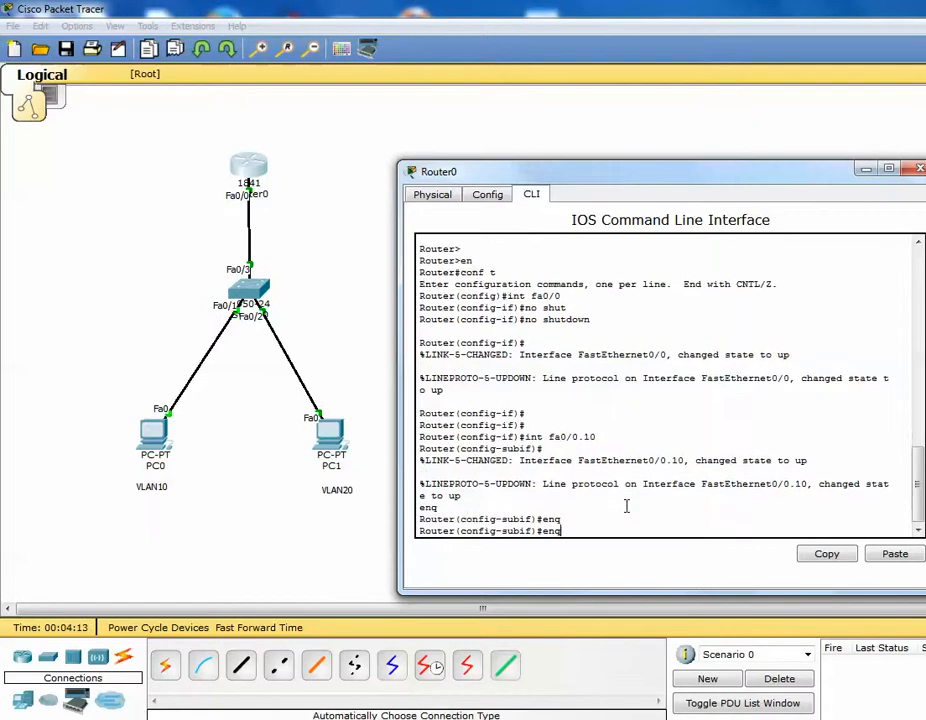
text(n)
key(Tab)
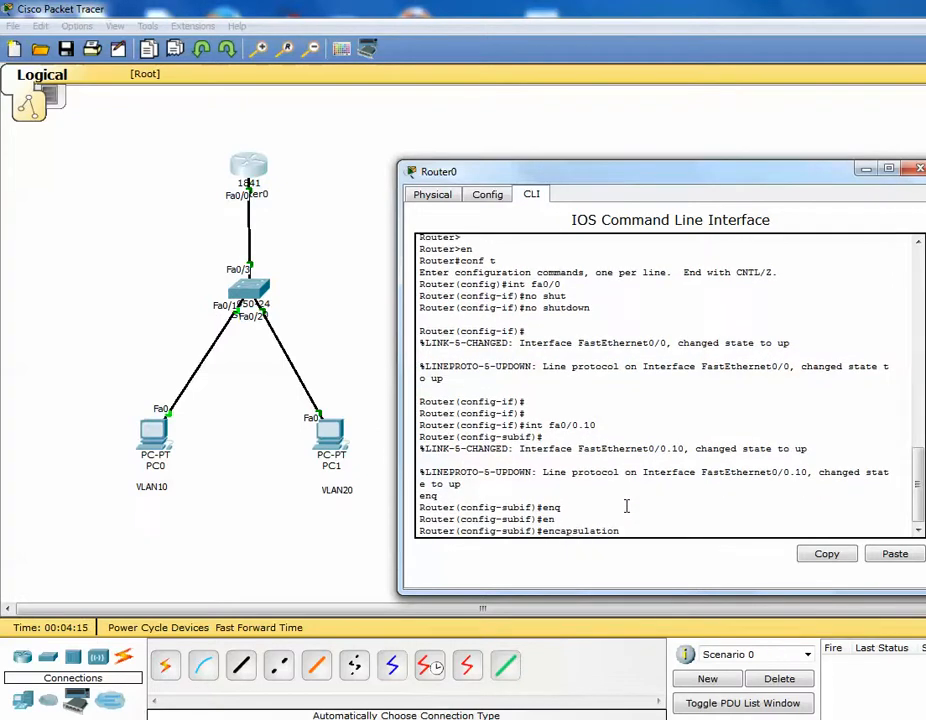
text(d)
key(Tab)
text(10)
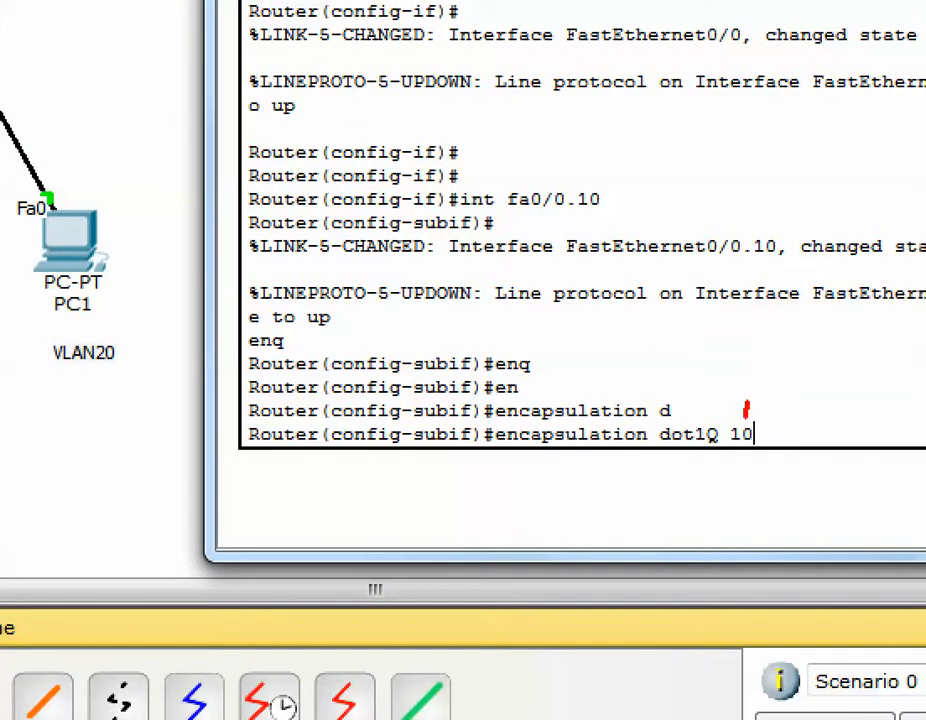
drag(747, 416, 788, 353)
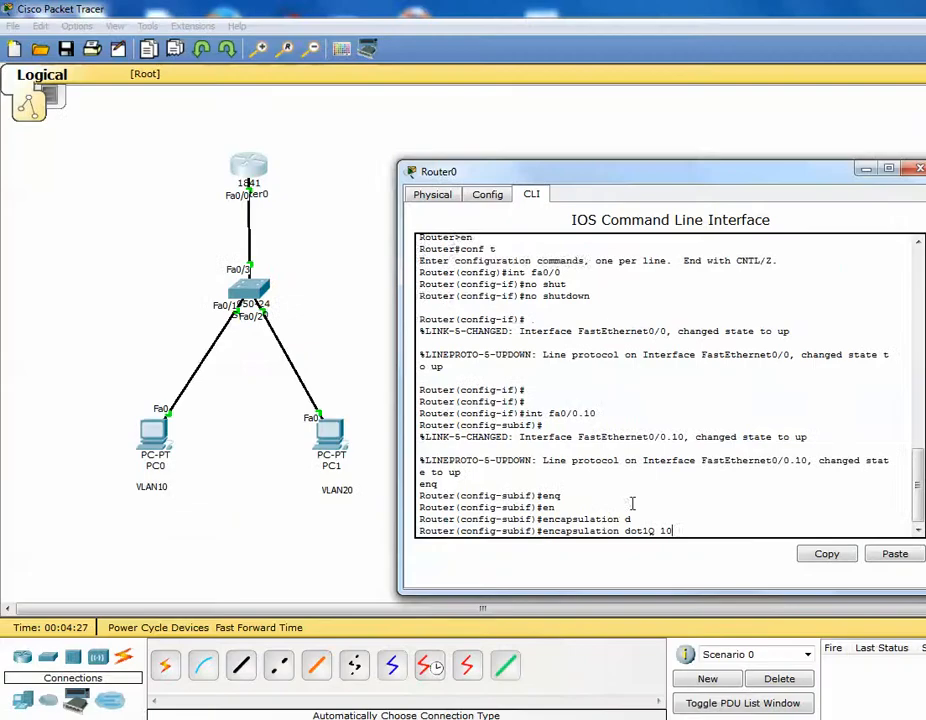
key(Return)
- Begin the ip add command with 192.168.10.1 for fa0/0.10 and compare it with the default gateway in PC0's IP configuration
text(ip a)
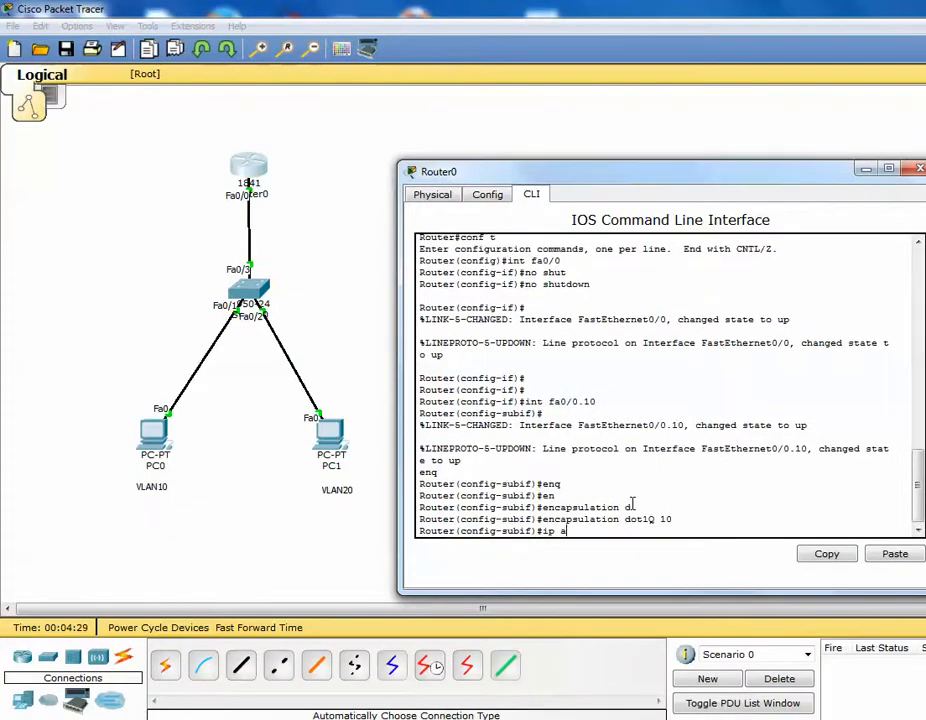
text(dd 192.168.10.1)
click(150, 437)
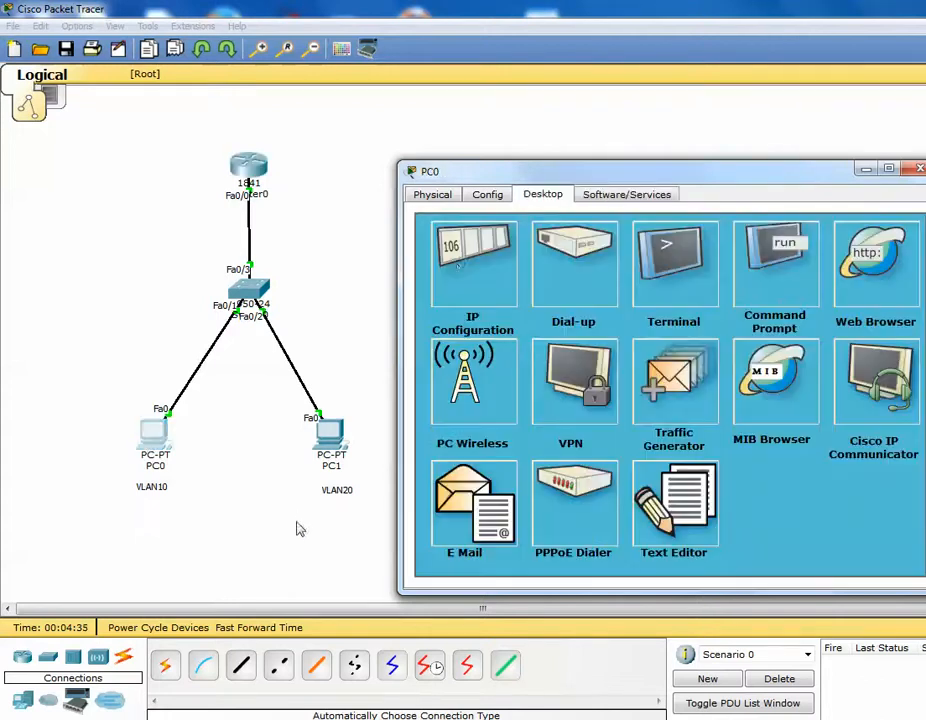
click(468, 262)
drag(480, 172, 134, 111)
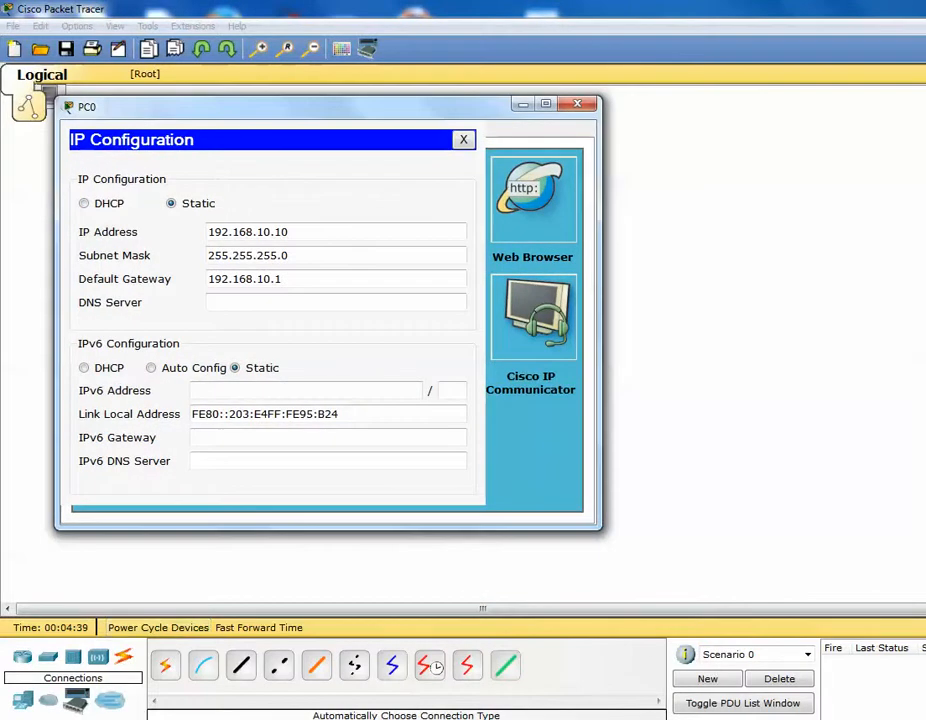
click(490, 719)
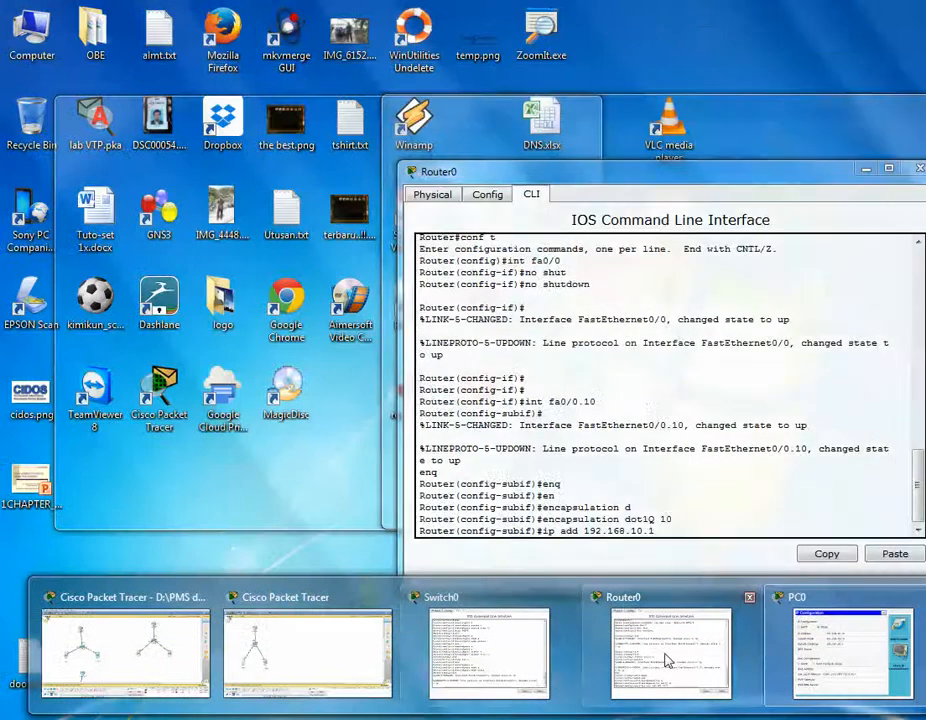
click(665, 658)
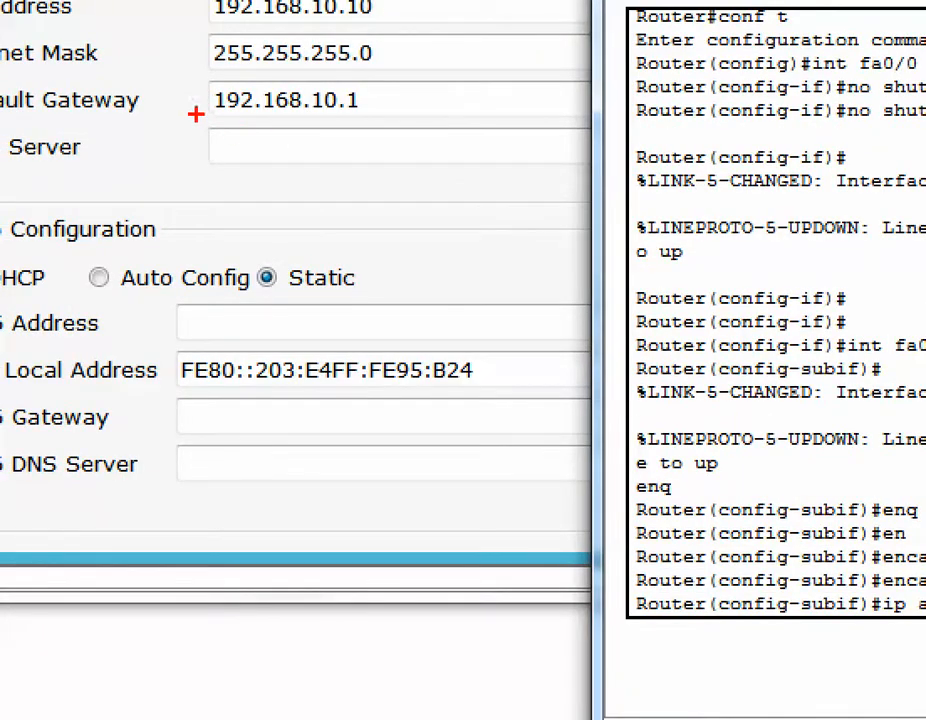
mouse_move(200, 93)
mouse_down()
mouse_move(187, 122)
mouse_move(208, 134)
mouse_up()
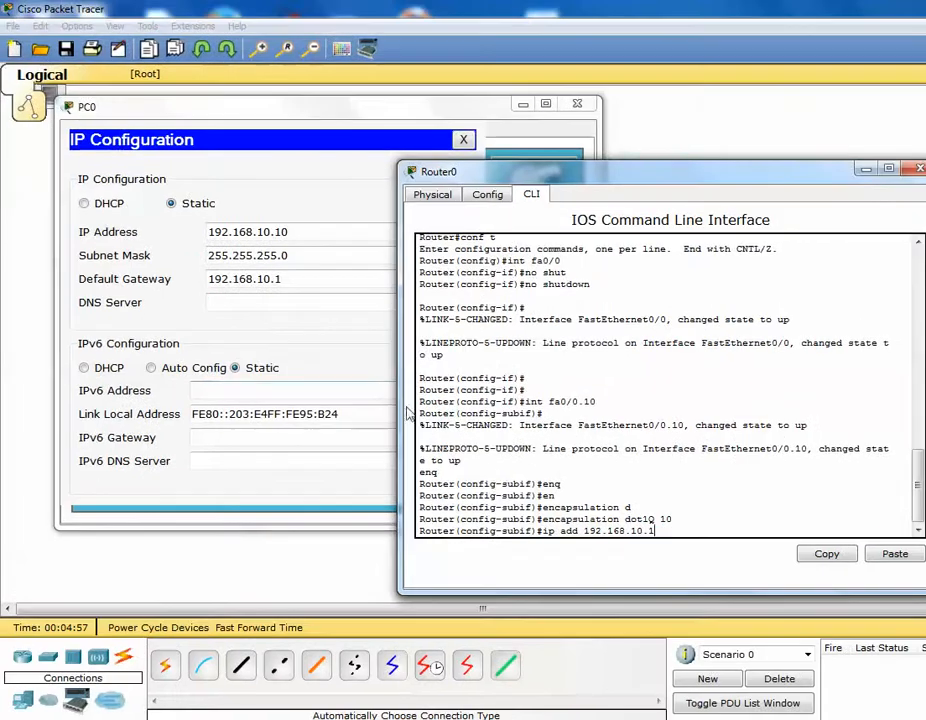
- Complete fa0/0.10's address command with mask 255.255.255.0 and enable the subinterface with no shut
text(.255.255.0)
key(Return)
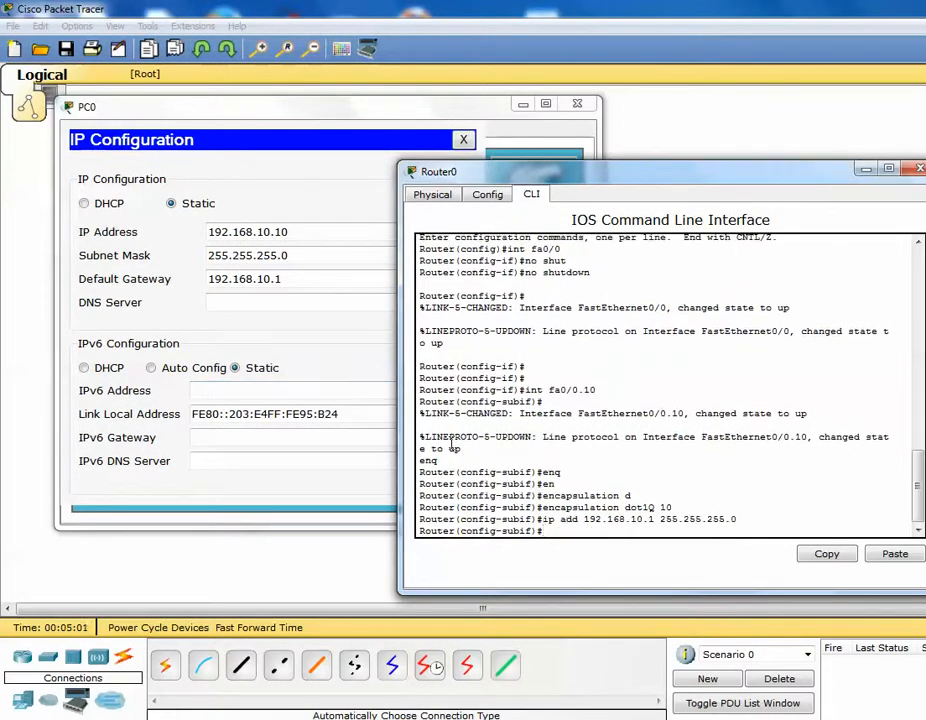
text(no shut)
key(Return)
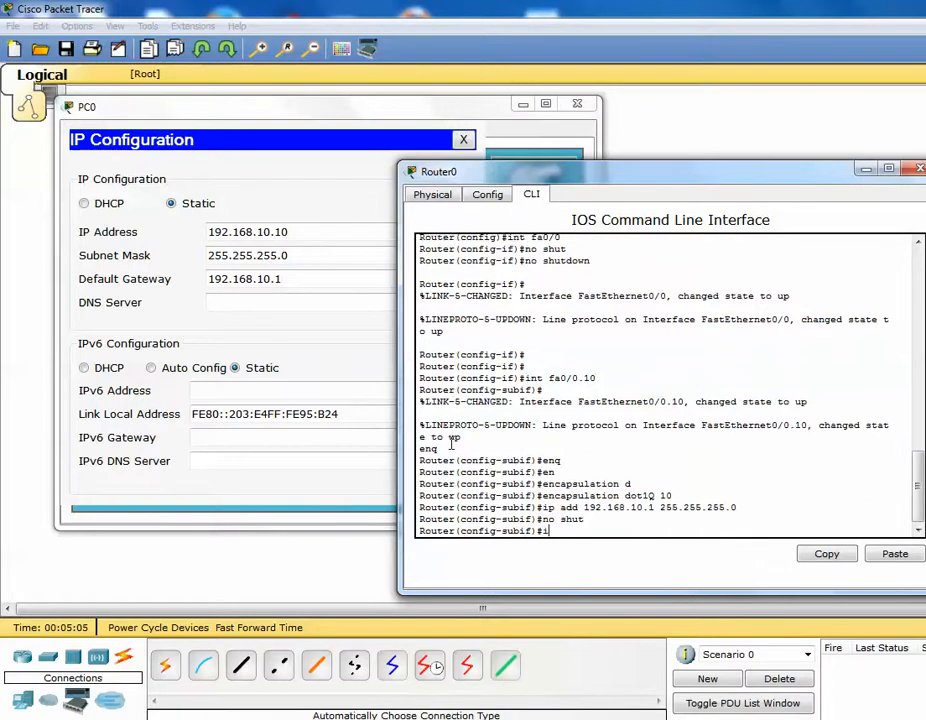
- Create subinterface fa0/0.20 on Router0 for VLAN 20
text(int fa0/0.20)
key(Return)
key(Return)
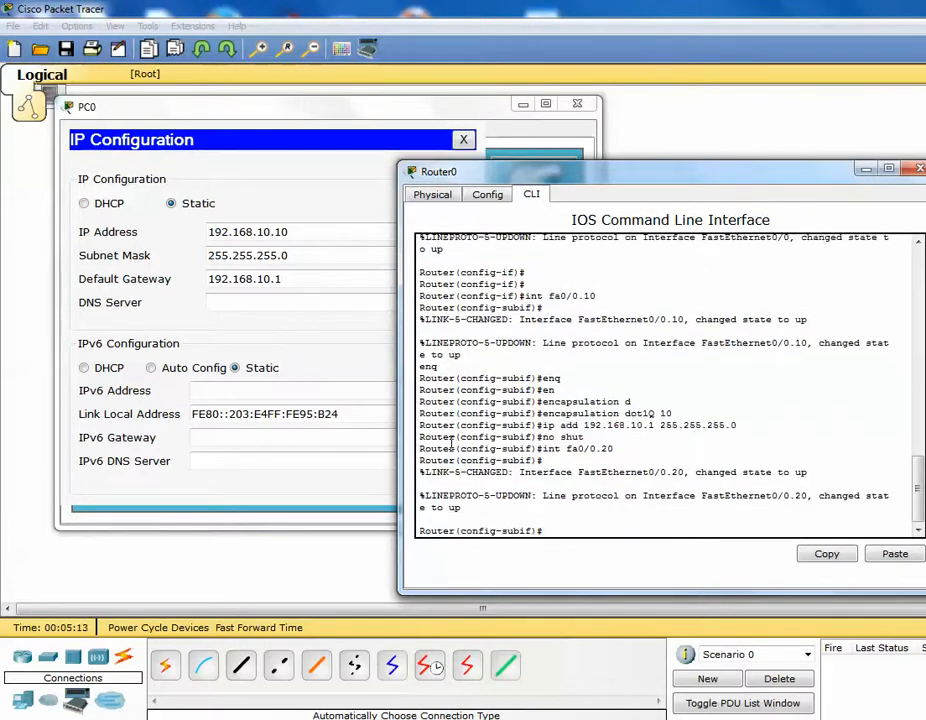
- Set subinterface fa0/0.20 to encapsulation dot1Q 20
text(en)
key(Tab)
text(d)
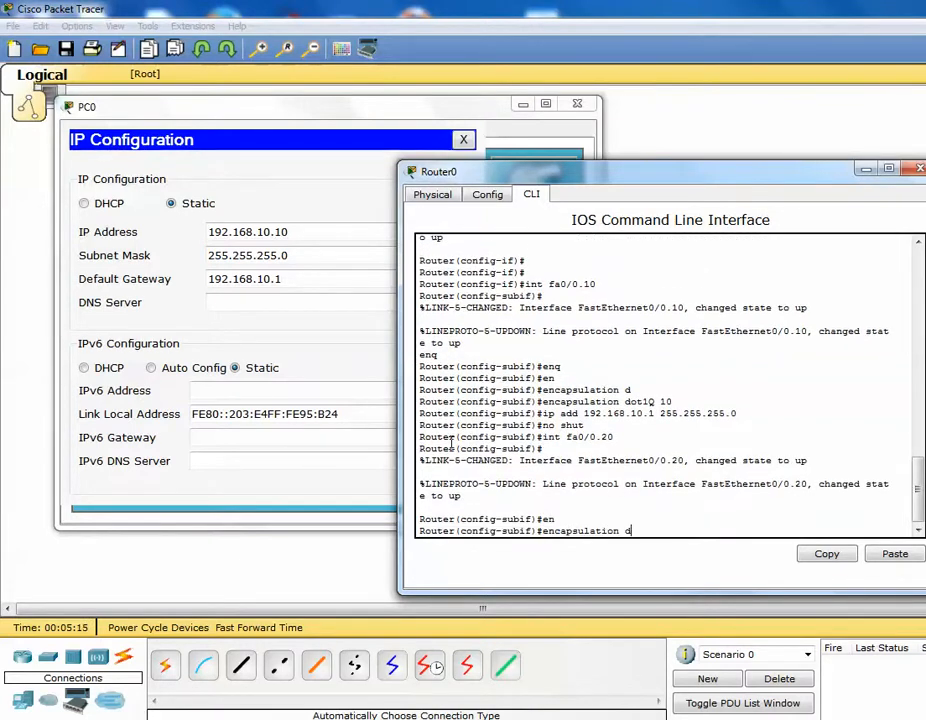
key(Tab)
text(20)
key(Return)
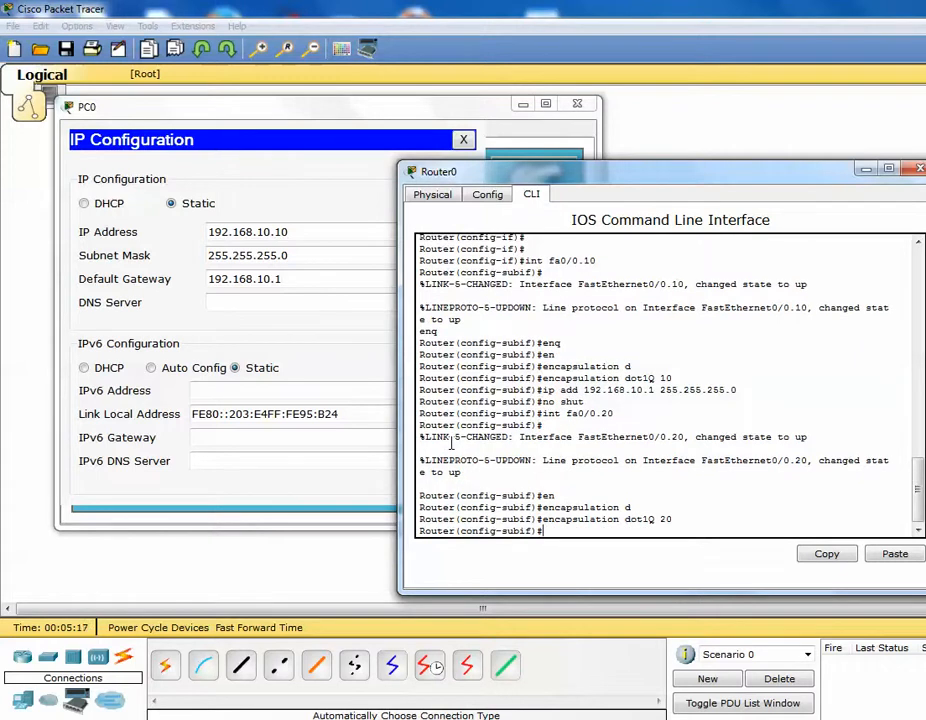
- Assign subinterface fa0/0.20 the address 192.168.20.1 with mask 255.255.255.0 and enable it with no shut
text(ip add 192.168.20.1)
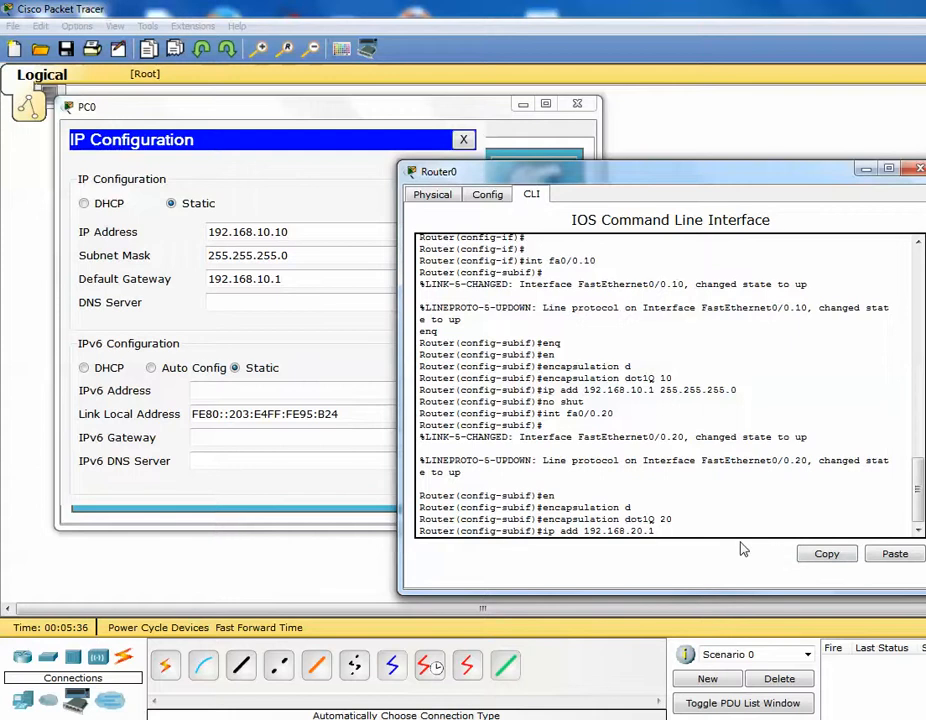
text(255.255.255.0)
key(Return)
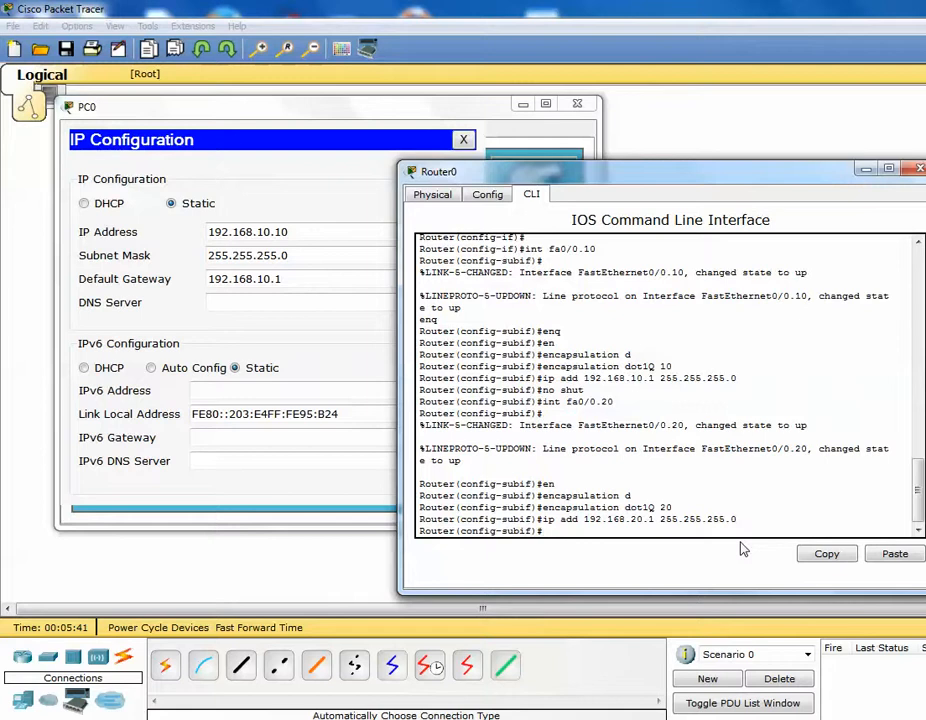
text(no shut)
key(Return)
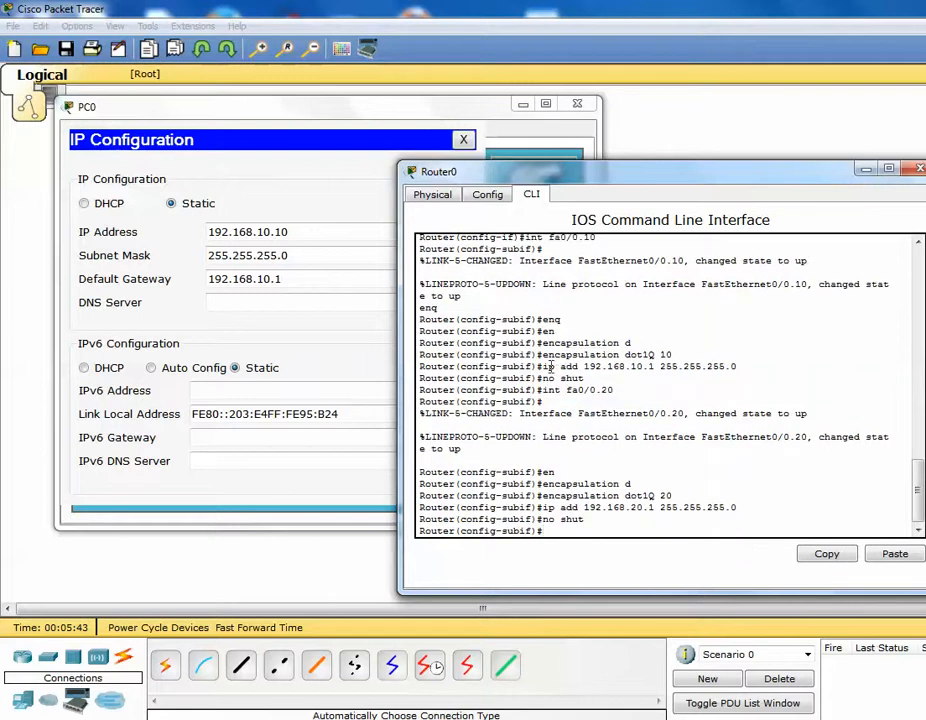
- Close the PC0 and Router0 configuration windows to return to the topology
click(575, 105)
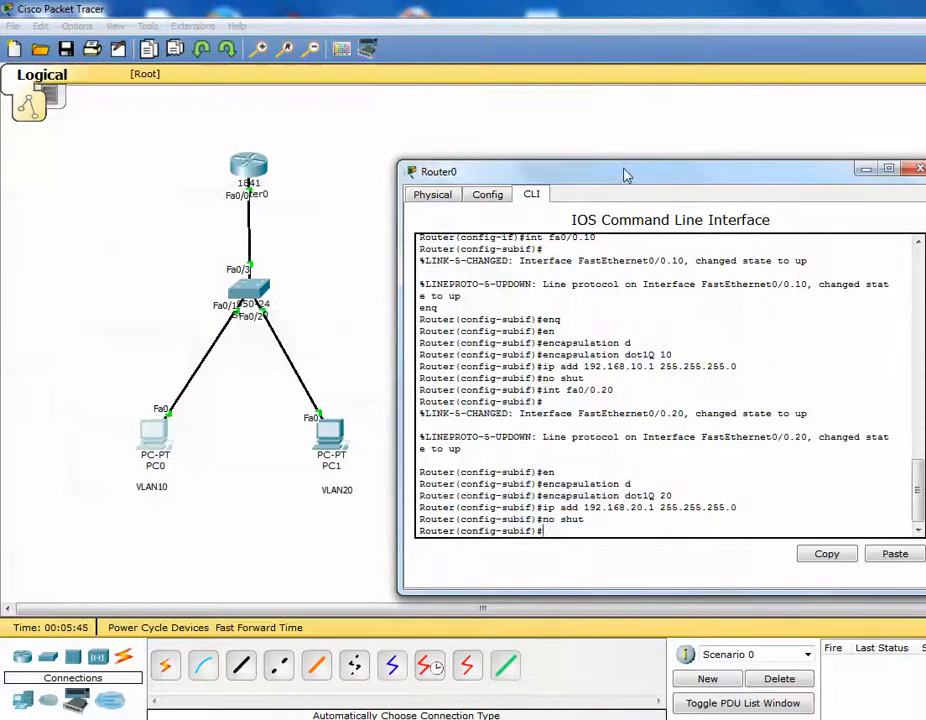
drag(625, 175, 612, 137)
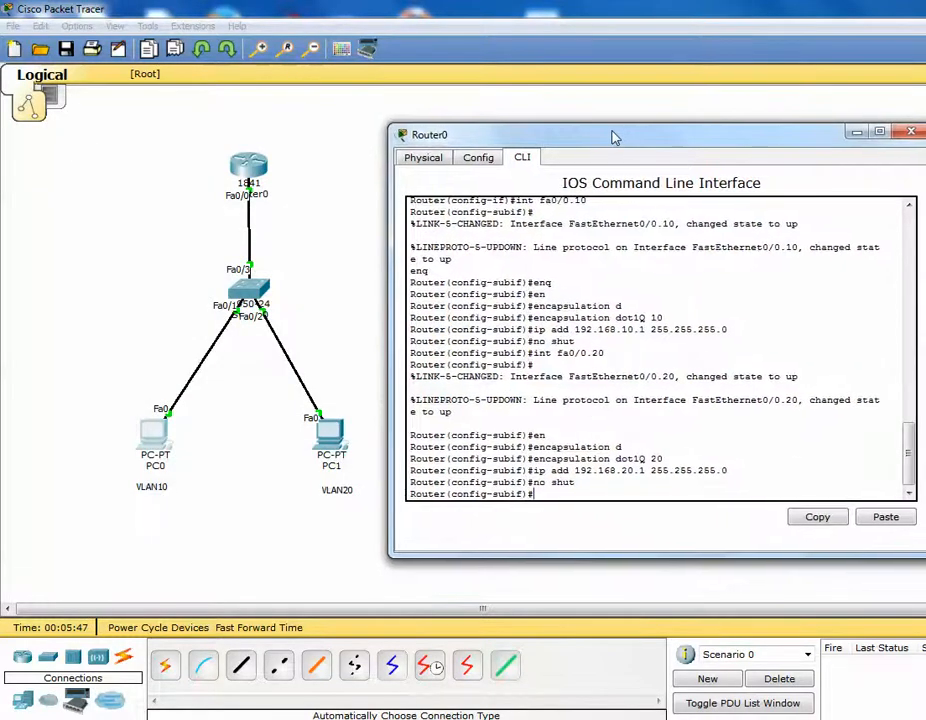
click(905, 136)
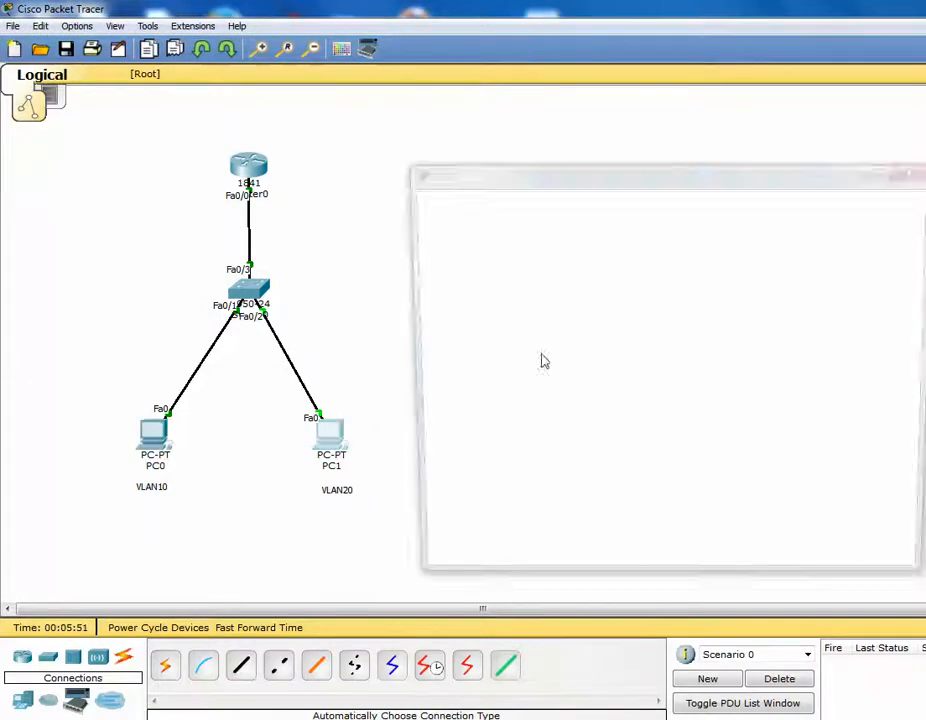
- Rerun the ping to 192.168.10.10 from PC1's command prompt to test routing from VLAN 20 to VLAN 10
click(330, 435)
click(778, 258)
key(Up)
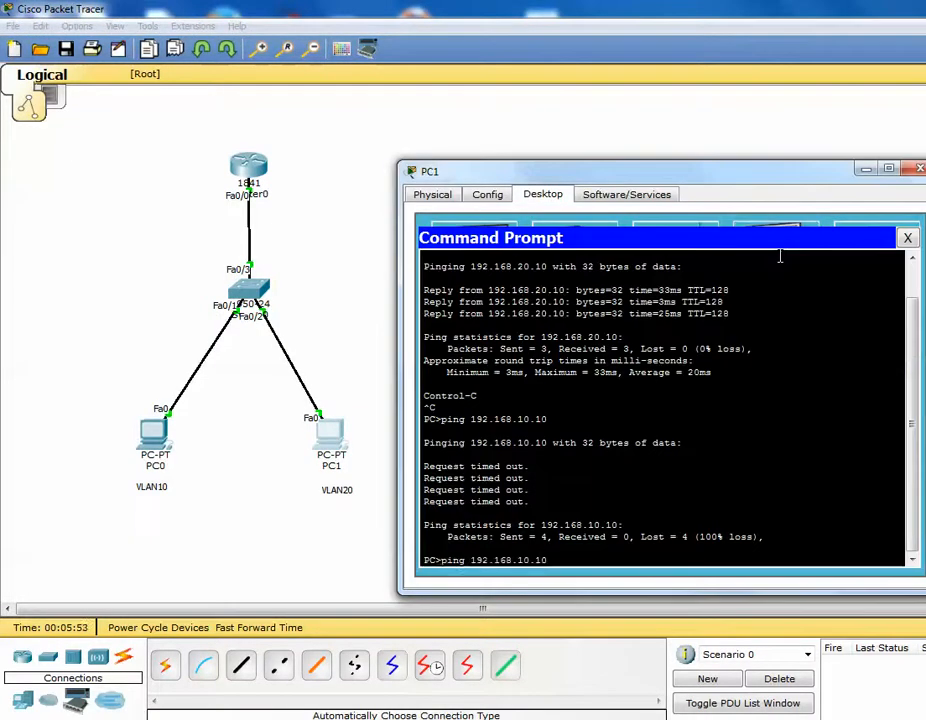
key(Return)
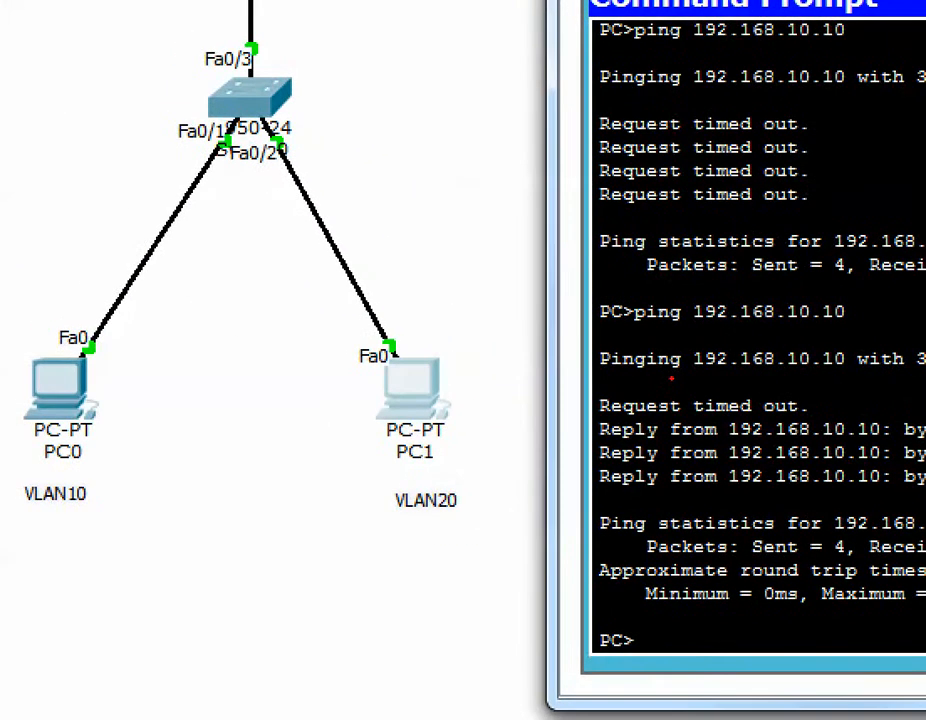
drag(30, 511, 97, 512)
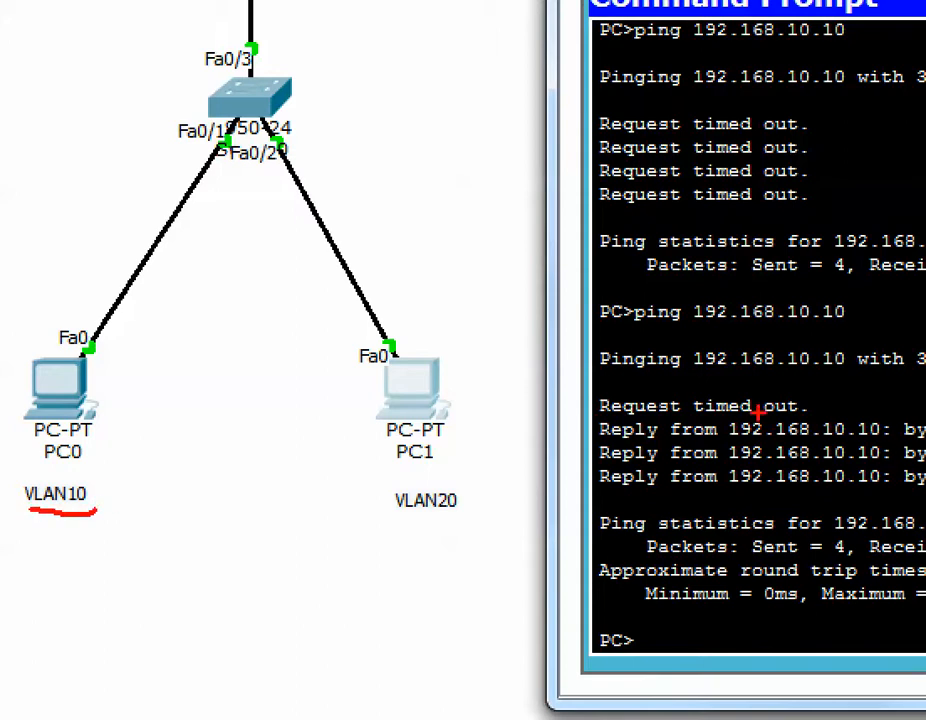
drag(822, 438, 863, 437)
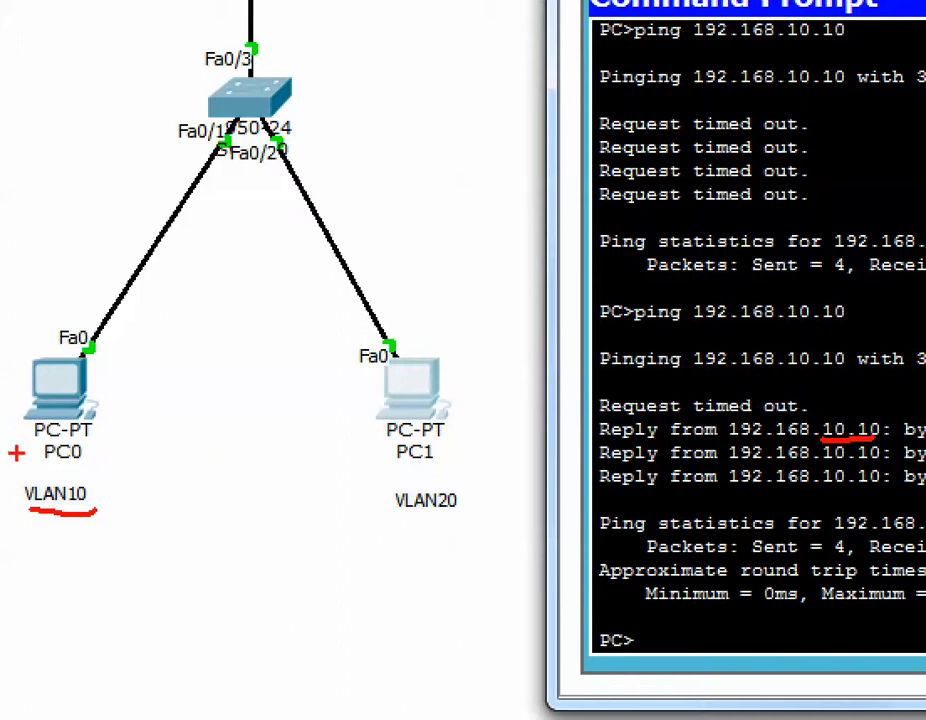
key(Escape)
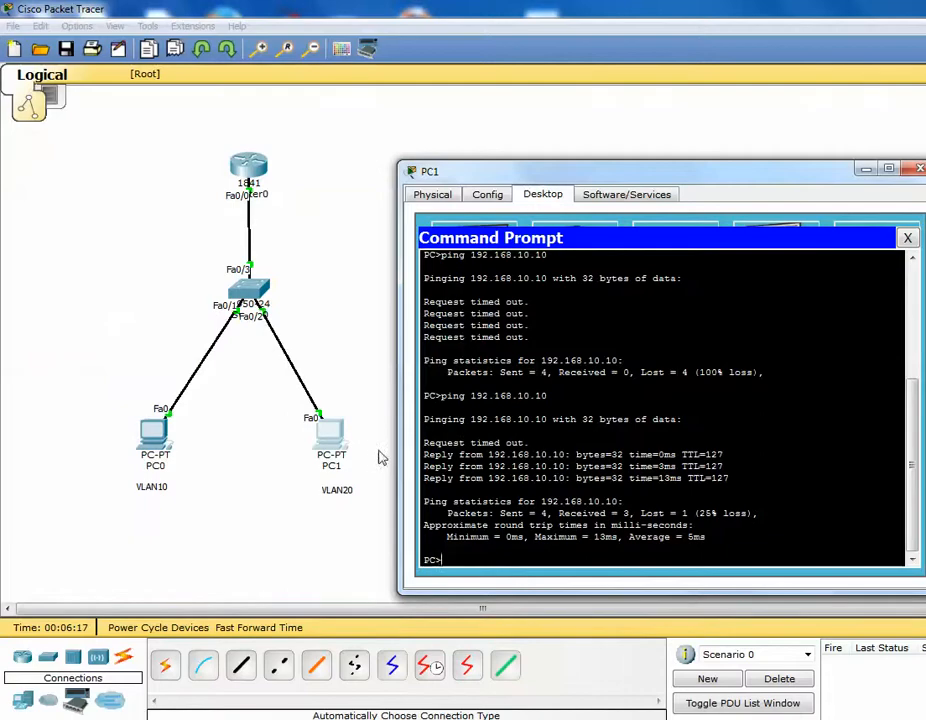
- Ping 192.168.20.10 from PC0's command prompt to test routing from VLAN 10 to VLAN 20
click(164, 439)
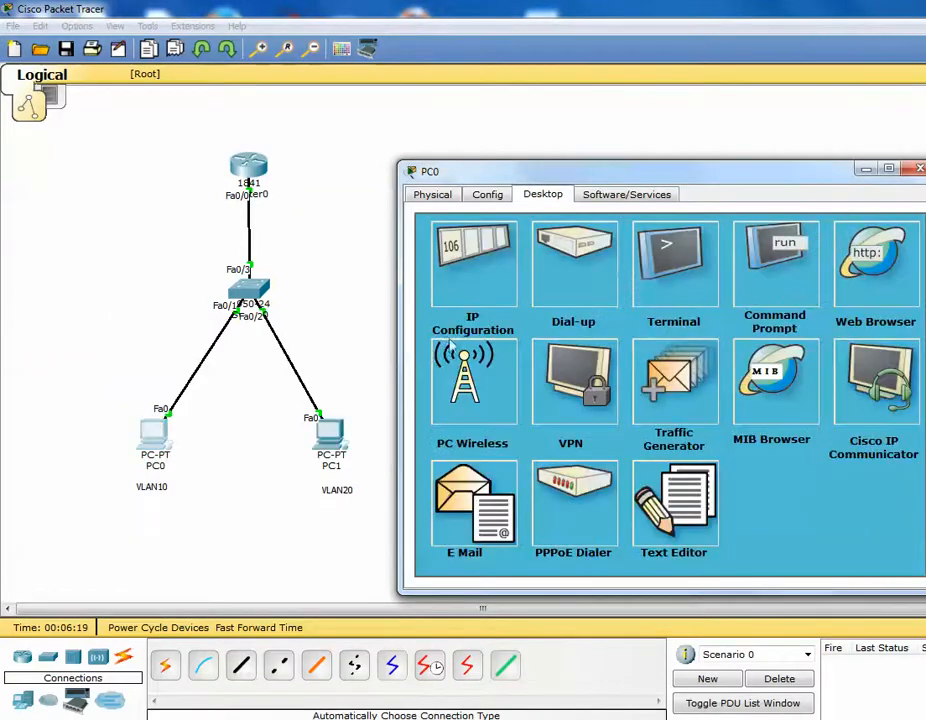
click(748, 258)
text(ping 192.168.20.)
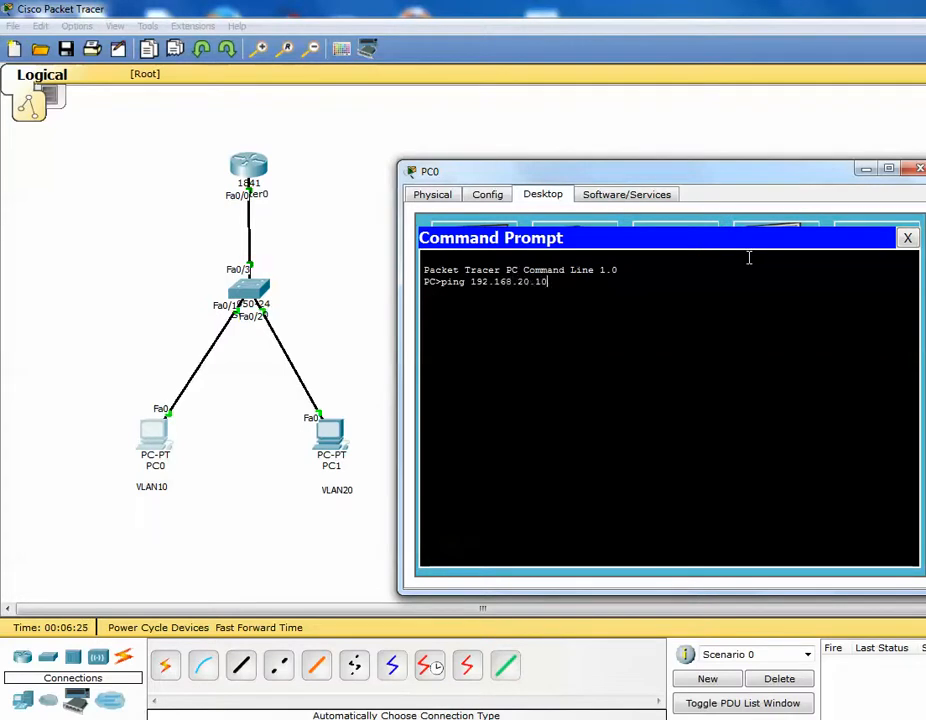
text(10)
key(Return)
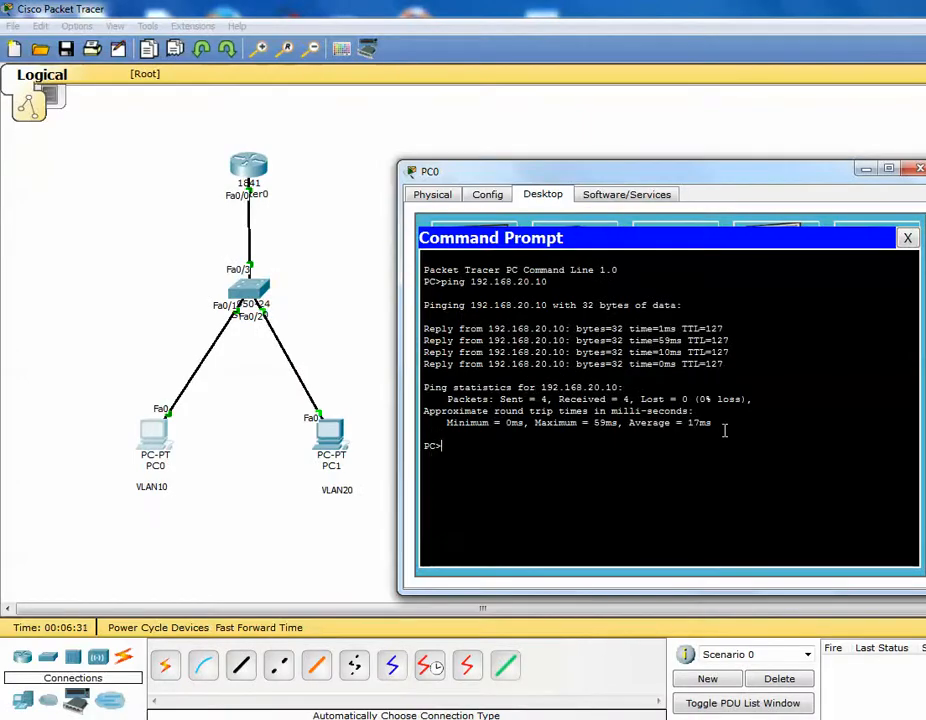
drag(622, 186, 608, 163)
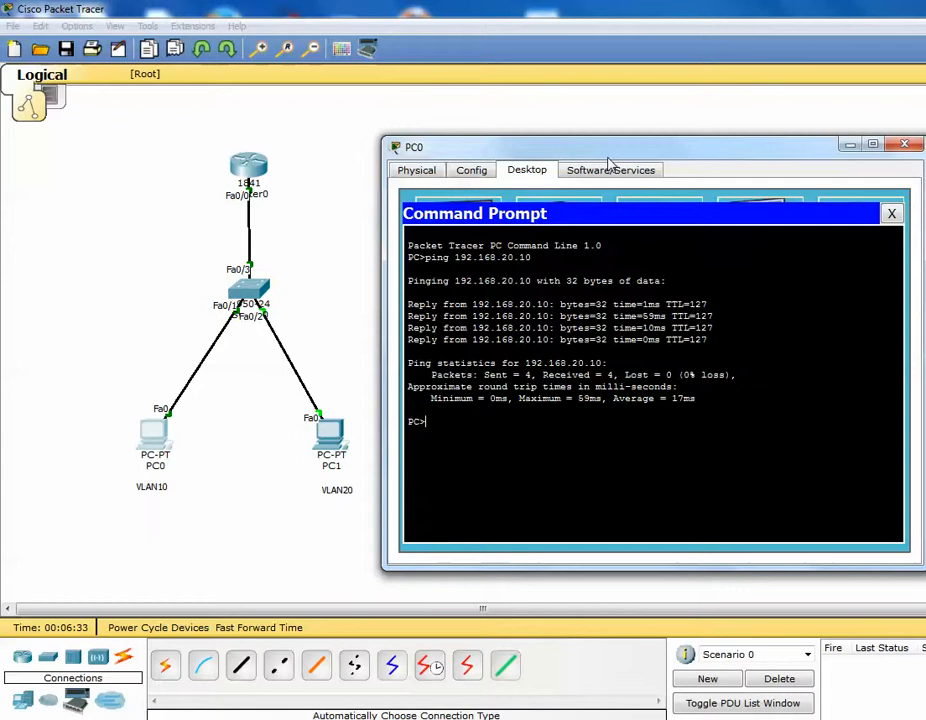